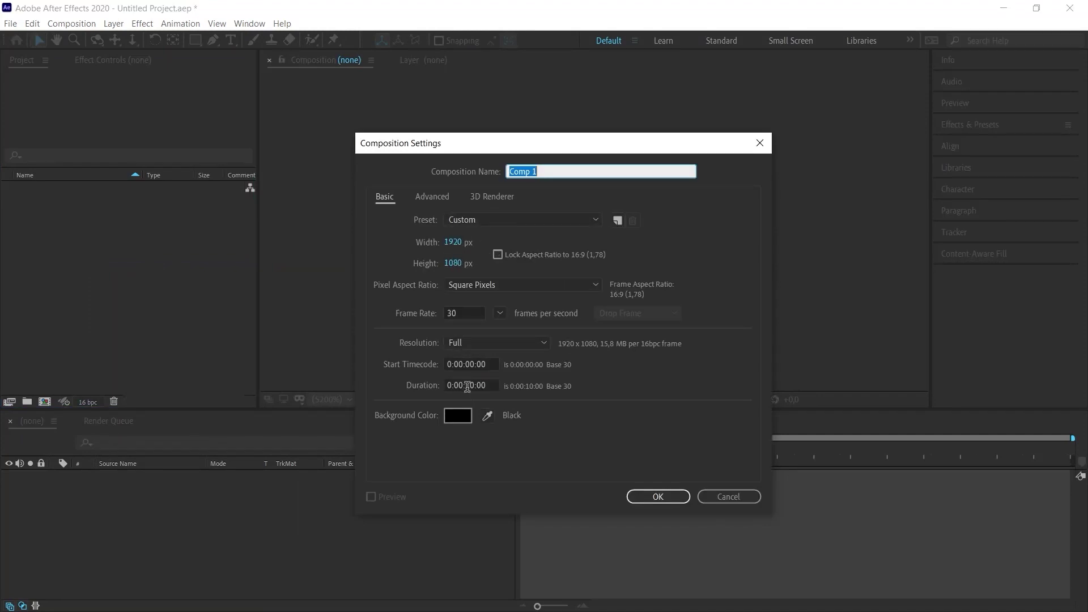
Confirm the new 1920×1080, 30 fps, 10-second composition named Comp 1.
left_click(643, 499)
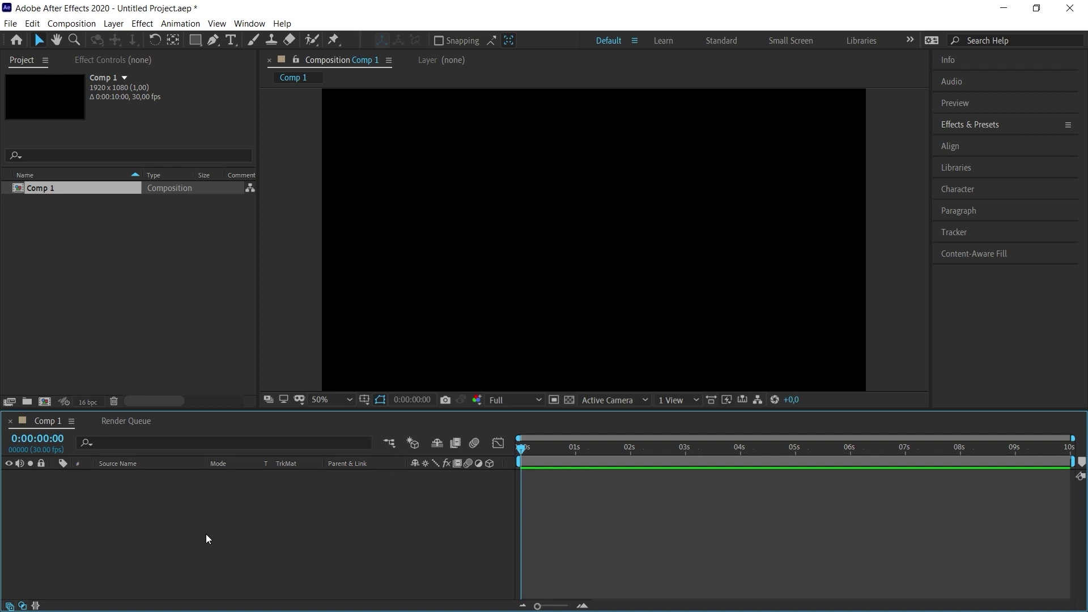
Add a white full-frame 1920×1080 solid layer, White Solid 1, to the timeline.
right_click(196, 512)
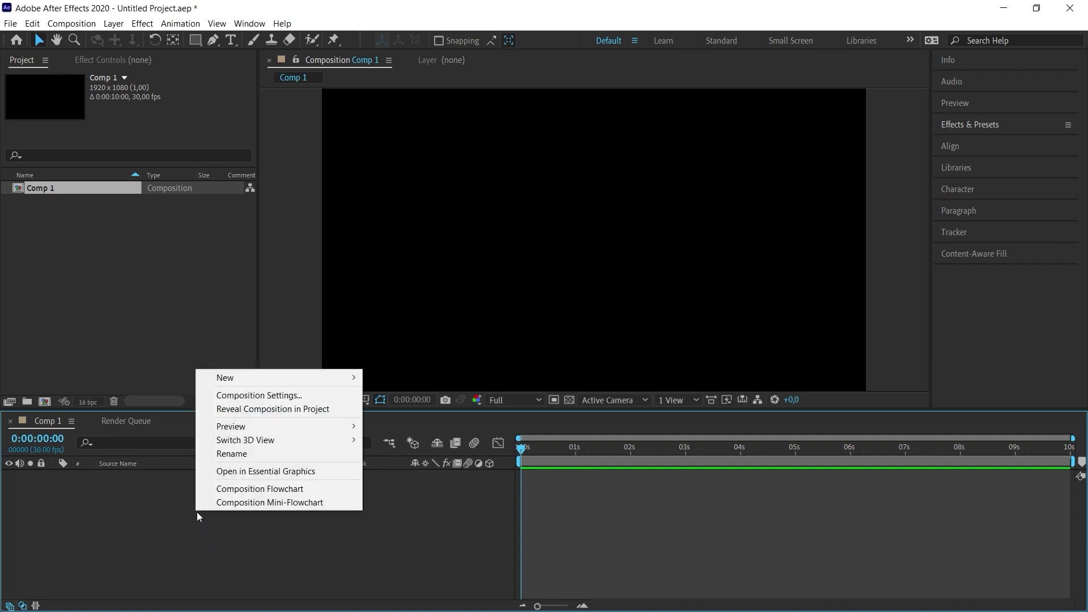
mouse_move(229, 377)
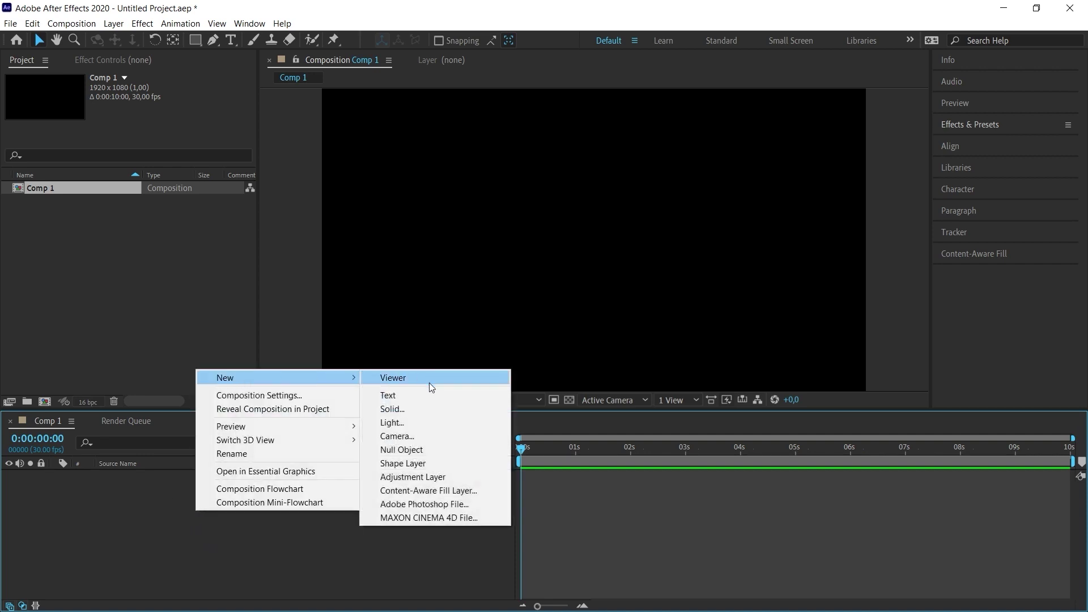
left_click(409, 408)
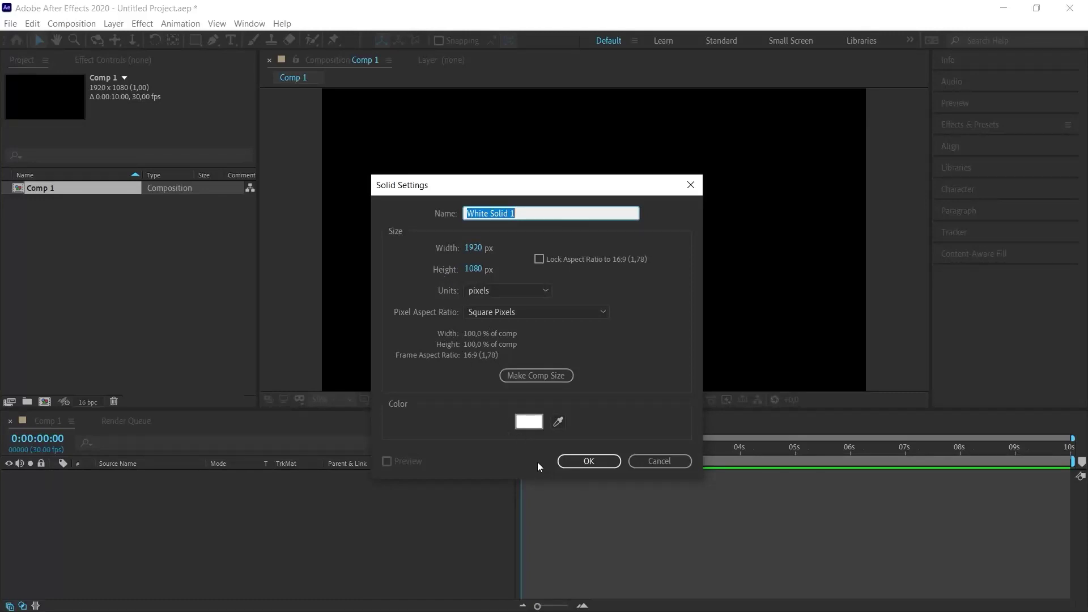
left_click(574, 464)
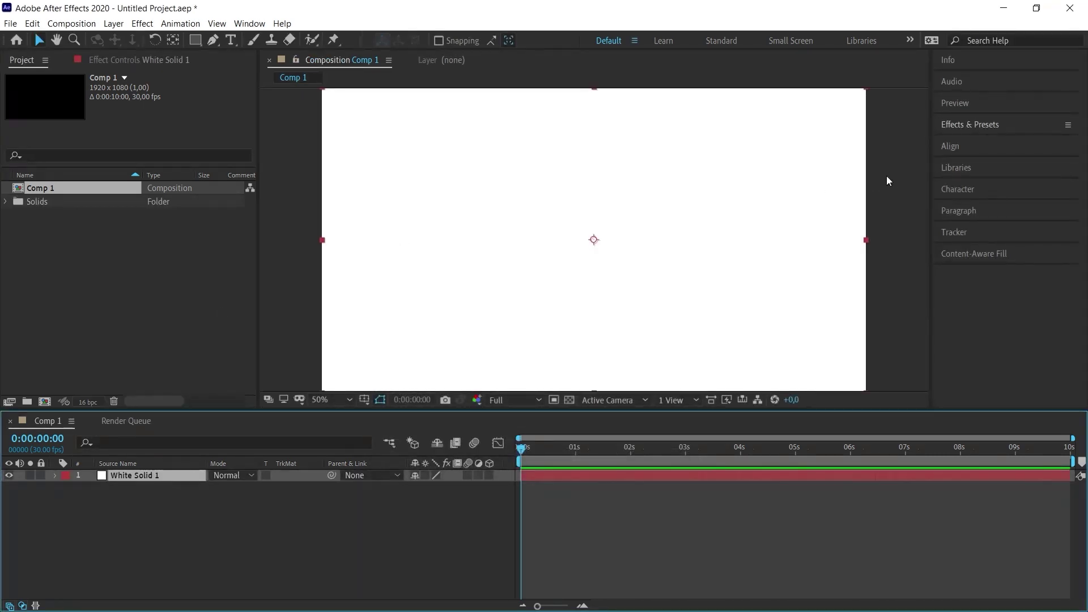
left_click(956, 125)
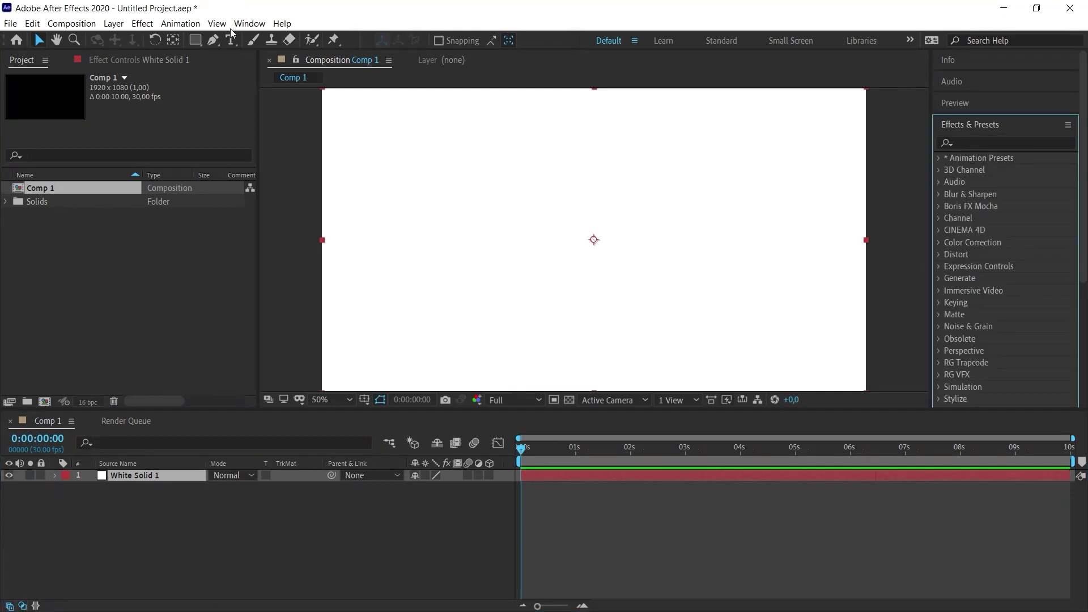
Search 'ramp' in Effects & Presets and apply Gradient Ramp to White Solid 1.
left_click(249, 24)
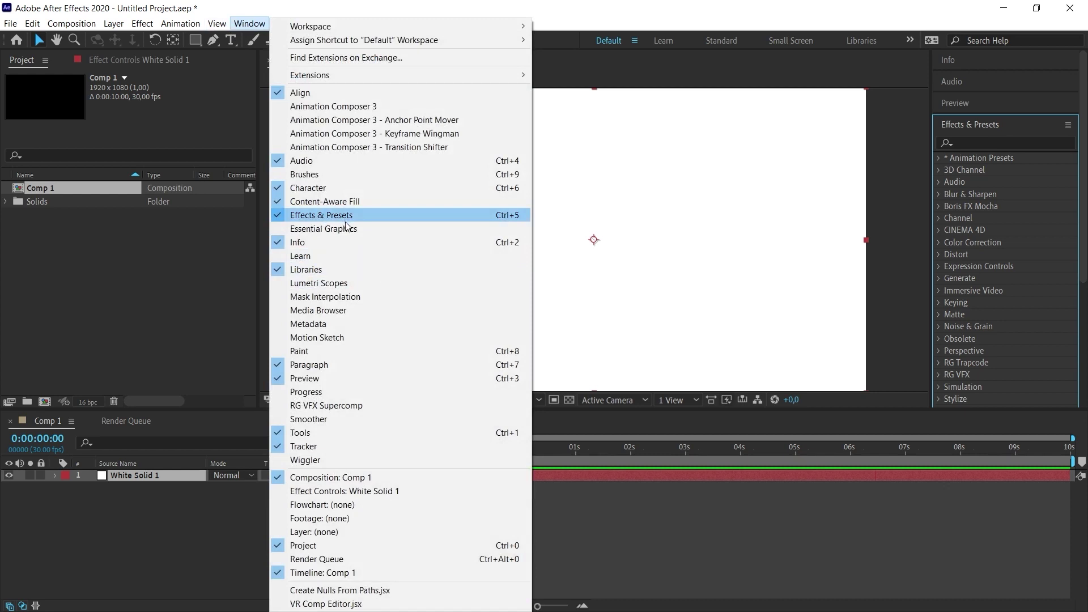
left_click(983, 146)
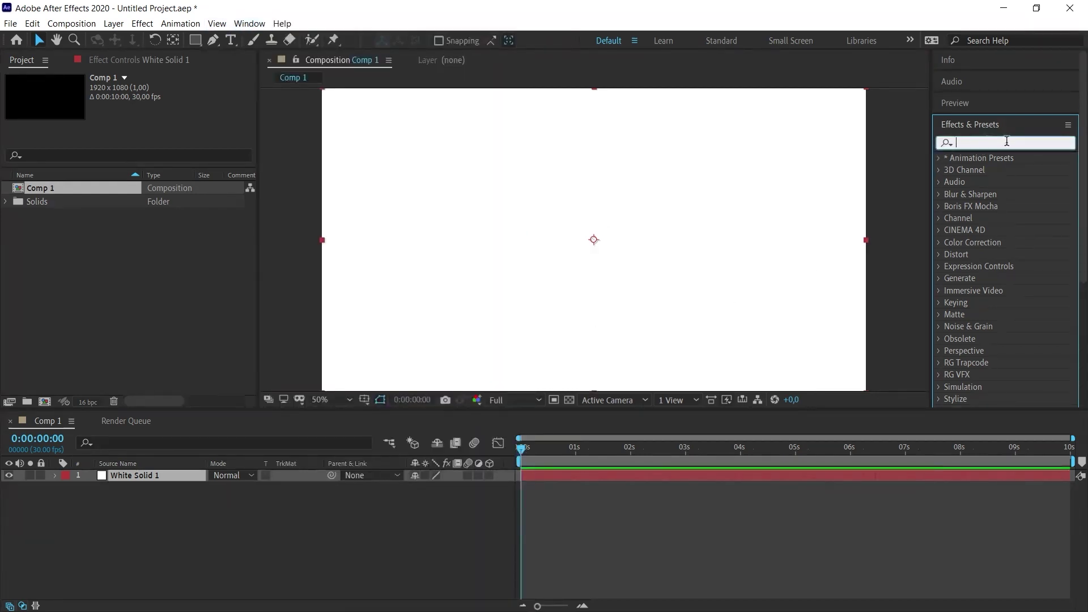
type("ramp")
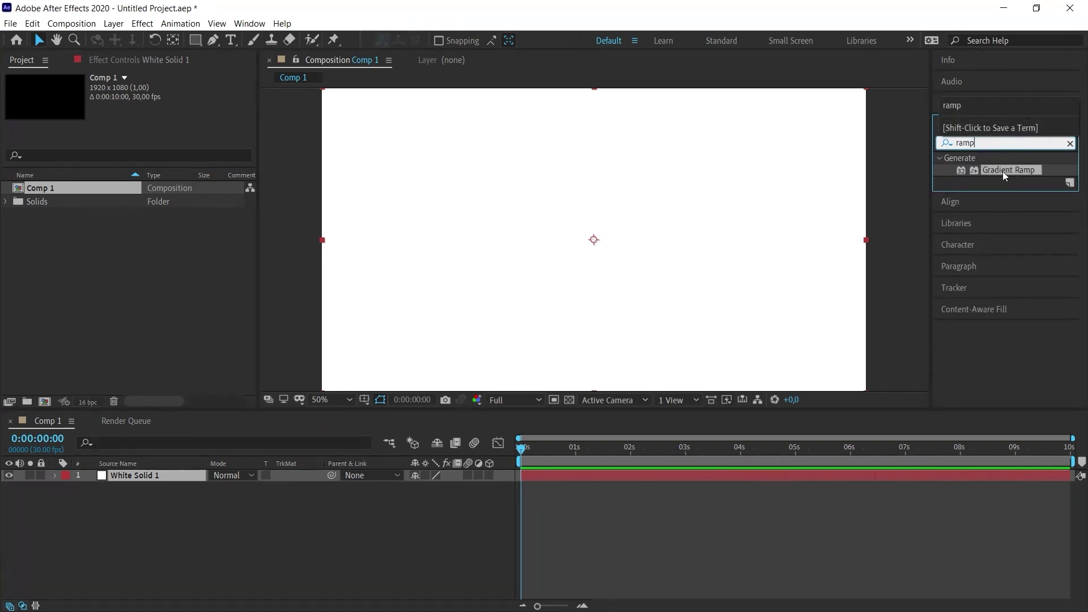
left_click_drag(1004, 168, 141, 474)
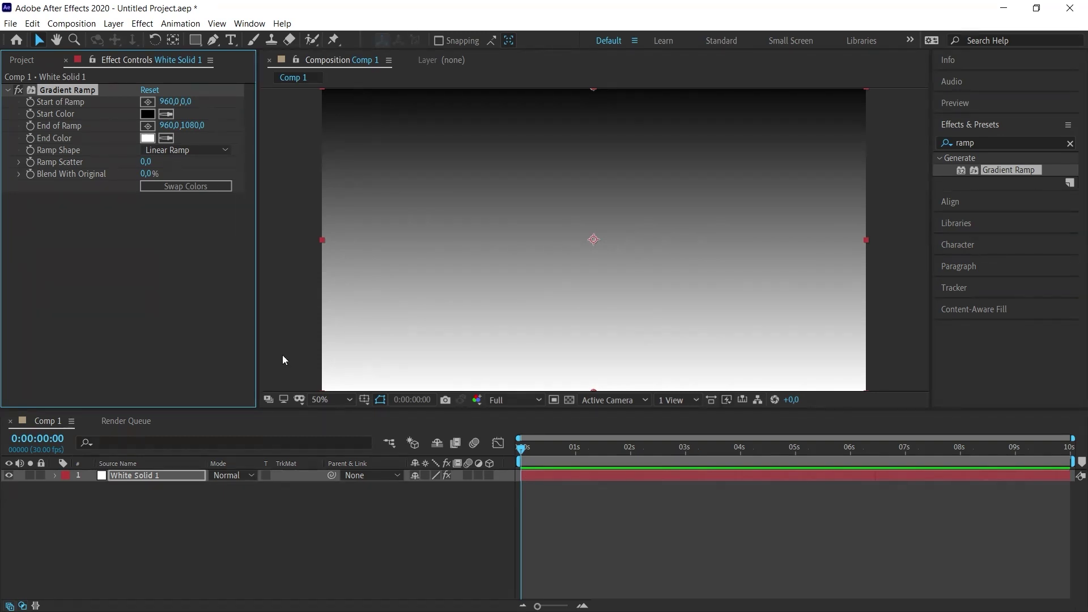
left_click(215, 272)
Make the ramp a Radial Ramp and move its start point down to about 960,252.
left_click(164, 150)
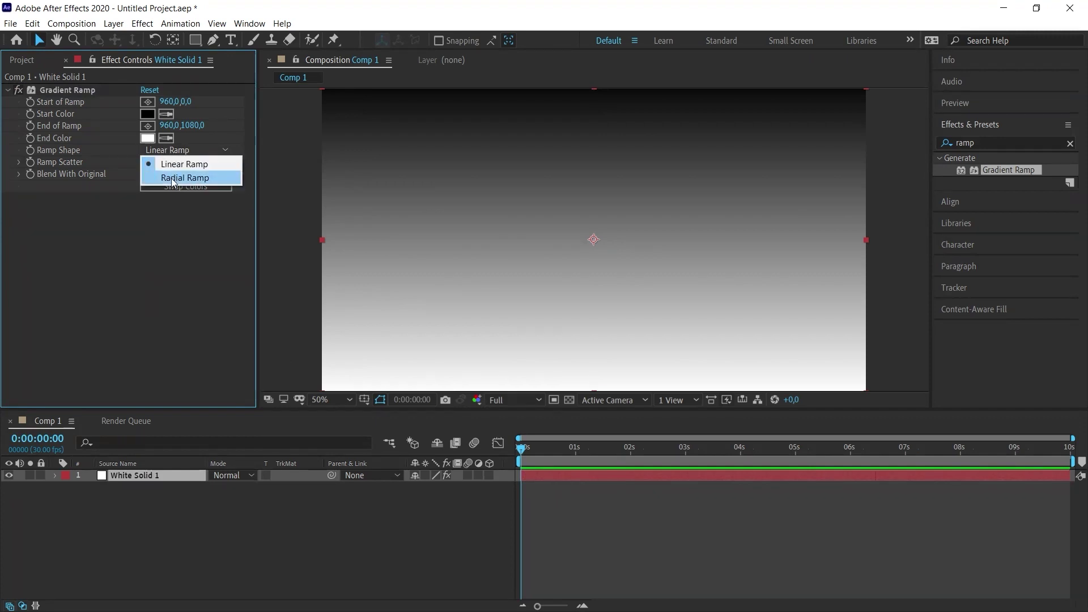
left_click(173, 179)
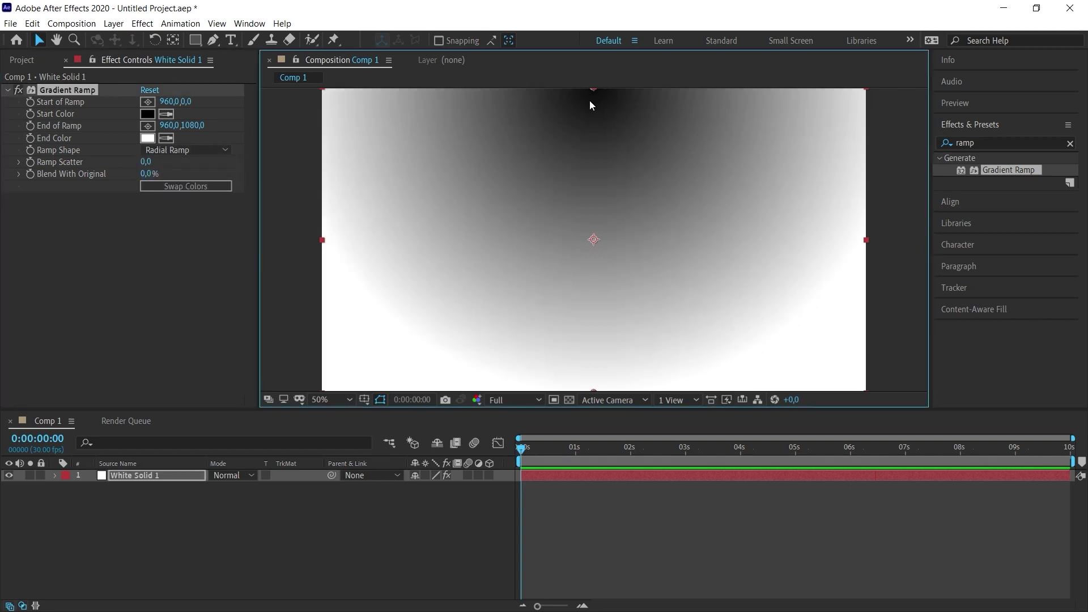
left_click_drag(594, 91, 604, 158)
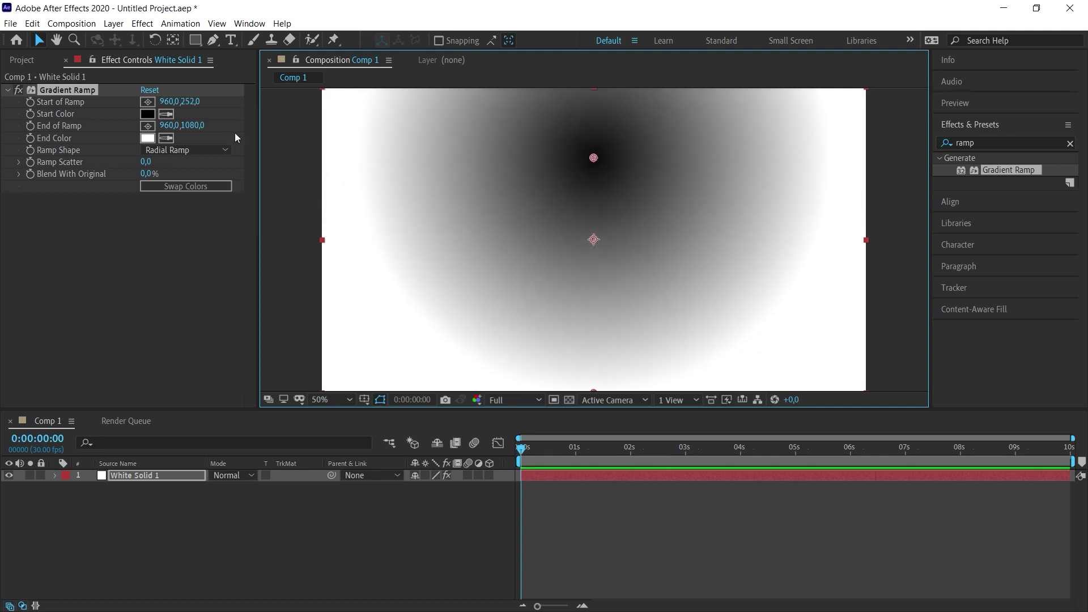
Set the ramp's End Color to dark red and its Start Color to bright red.
left_click(148, 138)
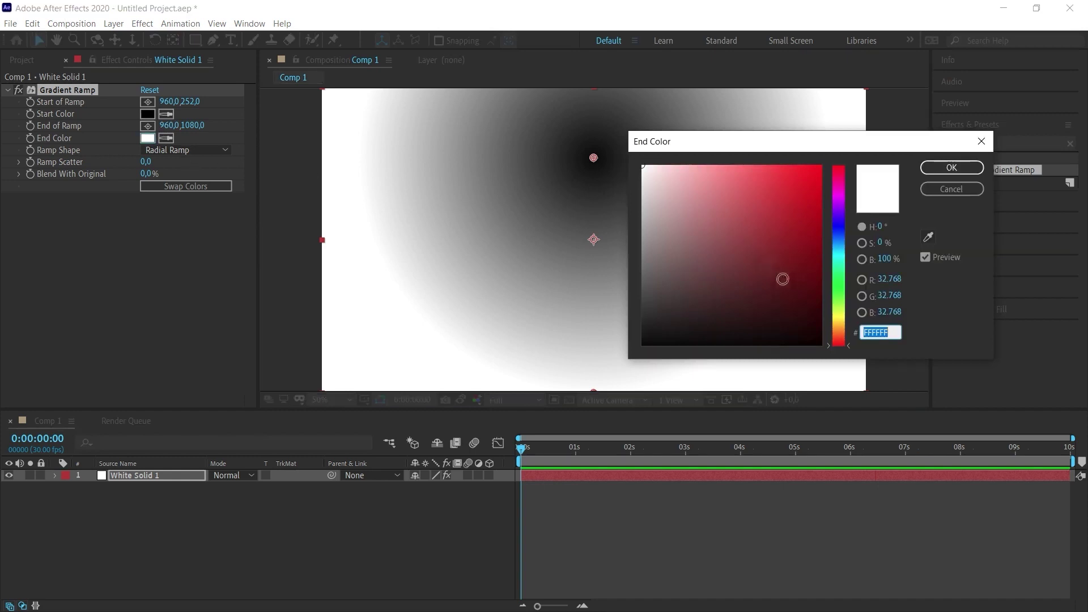
left_click_drag(782, 279, 789, 281)
left_click(951, 168)
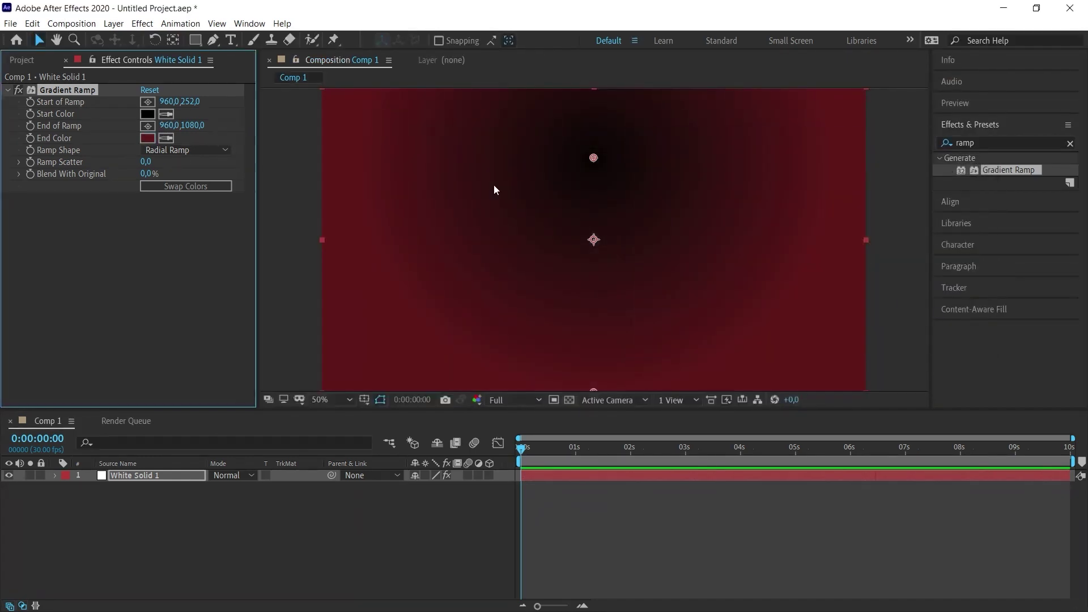
left_click(147, 113)
left_click_drag(767, 233, 794, 206)
key("Return")
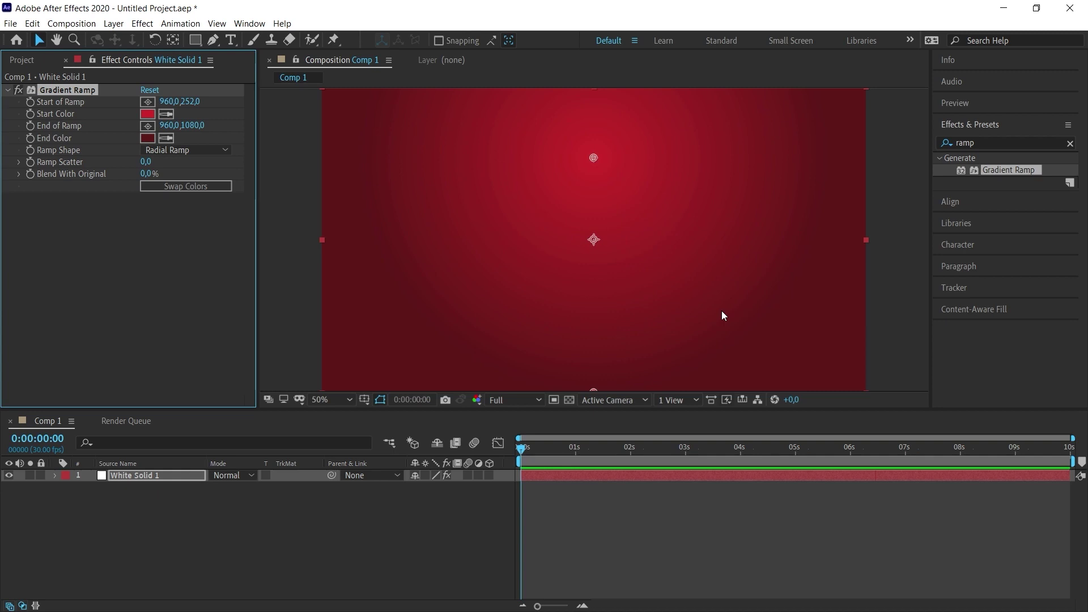
Drag the End of Ramp handle below the frame to about 956,1216.
left_click(722, 314)
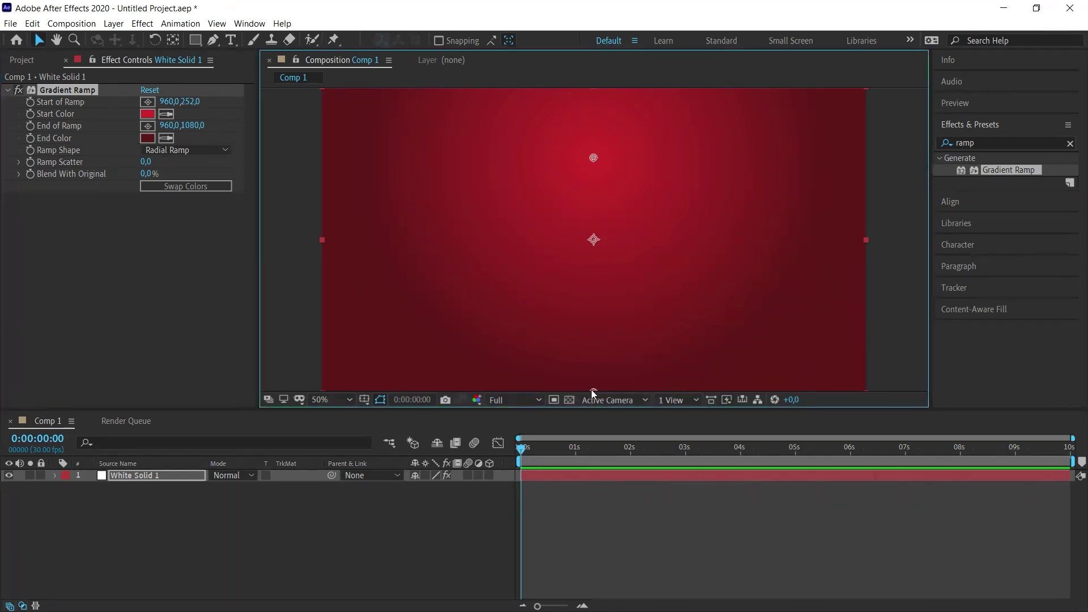
left_click_drag(592, 389, 580, 291)
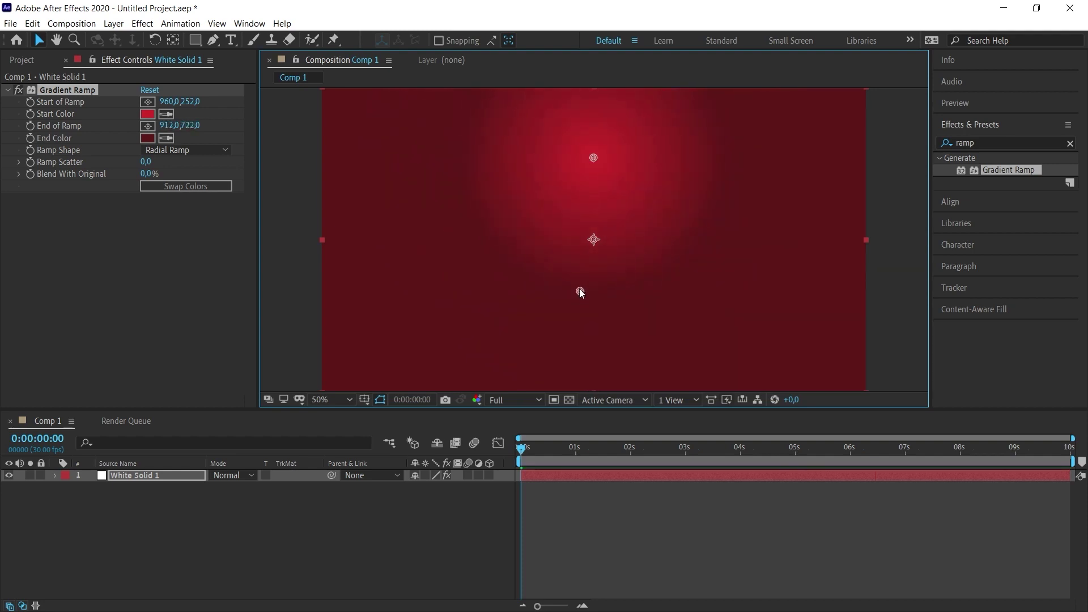
left_click_drag(579, 289, 579, 396)
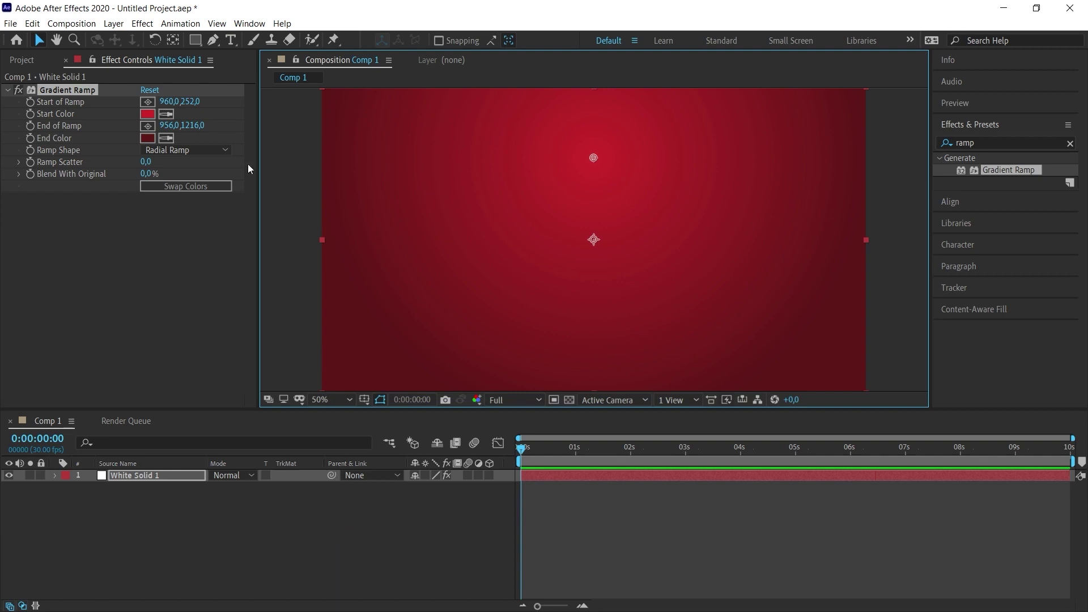
Create a white 'S' text layer and raise its font size to 400 px.
left_click(231, 40)
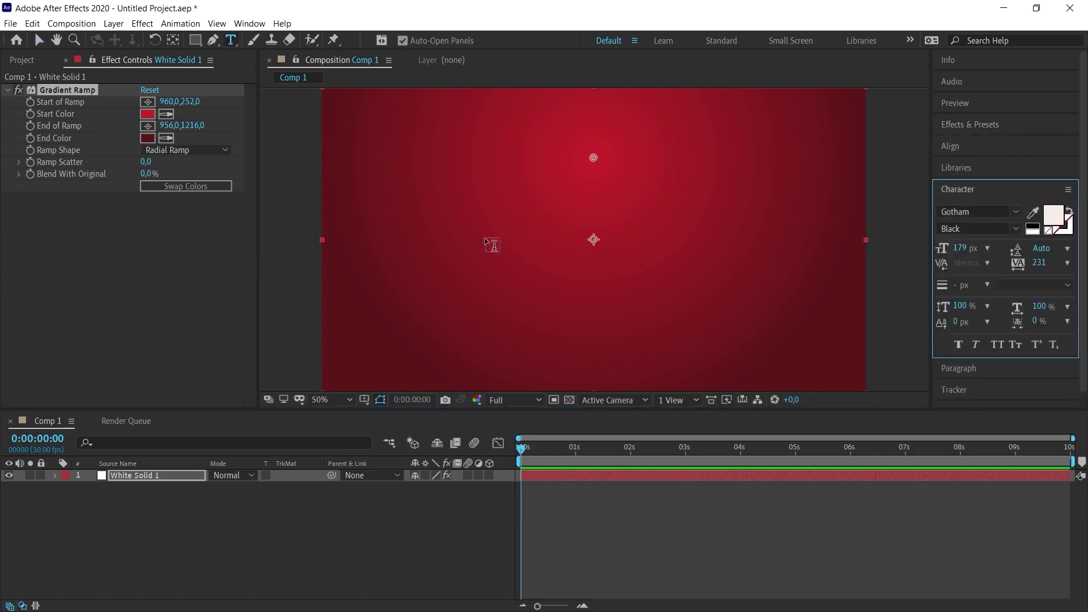
left_click(541, 263)
type("S")
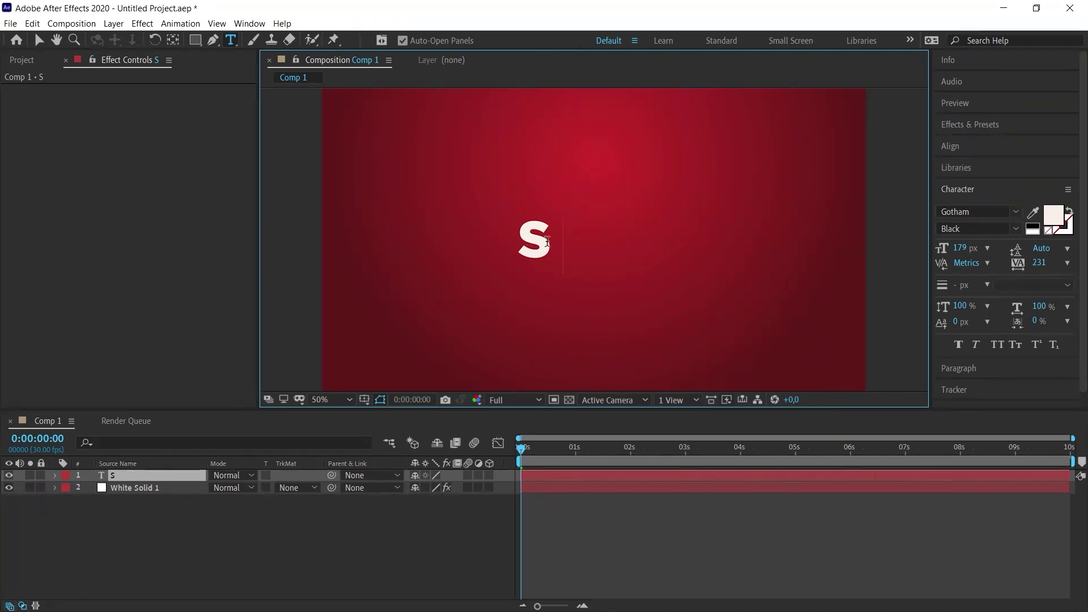
left_click(38, 39)
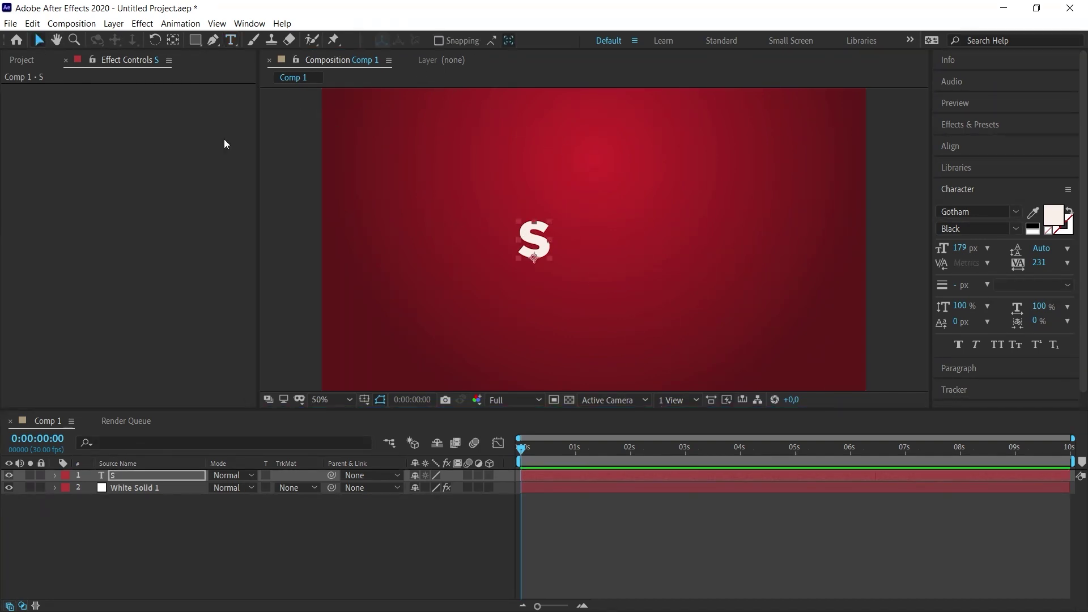
left_click_drag(548, 257, 604, 273)
key("ctrl+z")
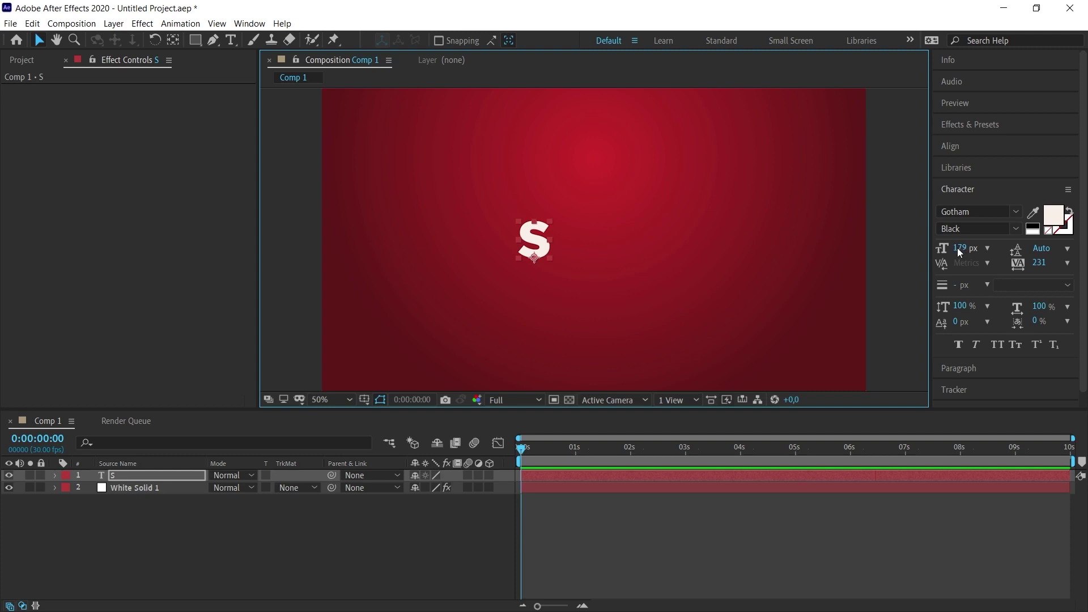
left_click_drag(957, 247, 1020, 254)
left_click_drag(567, 259, 621, 262)
Undo the extra scaling and centre the S horizontally in the composition.
key("ctrl+z")
left_click(949, 147)
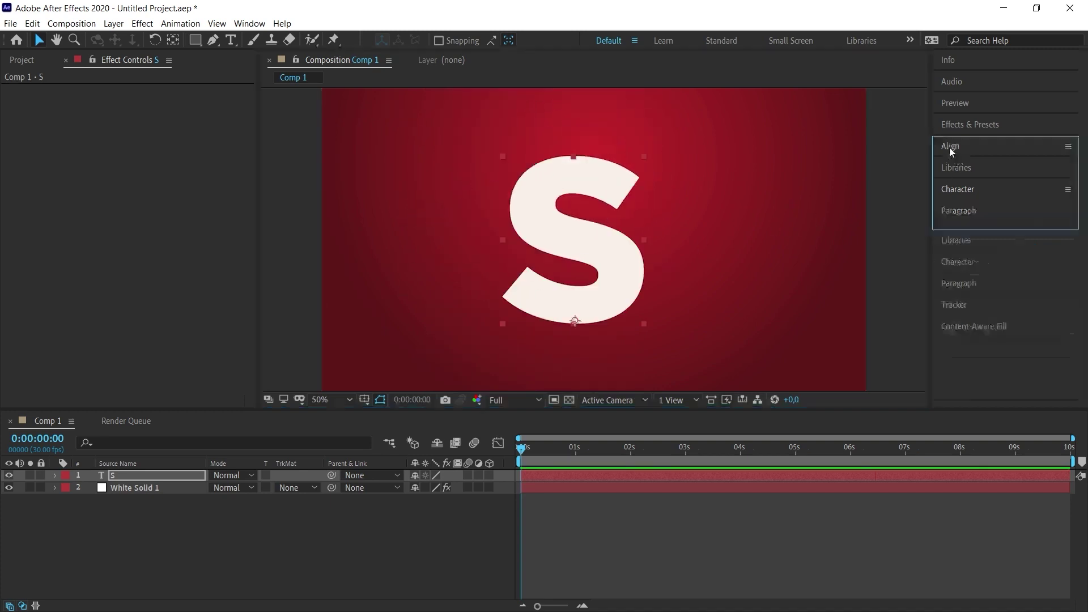
left_click(970, 181)
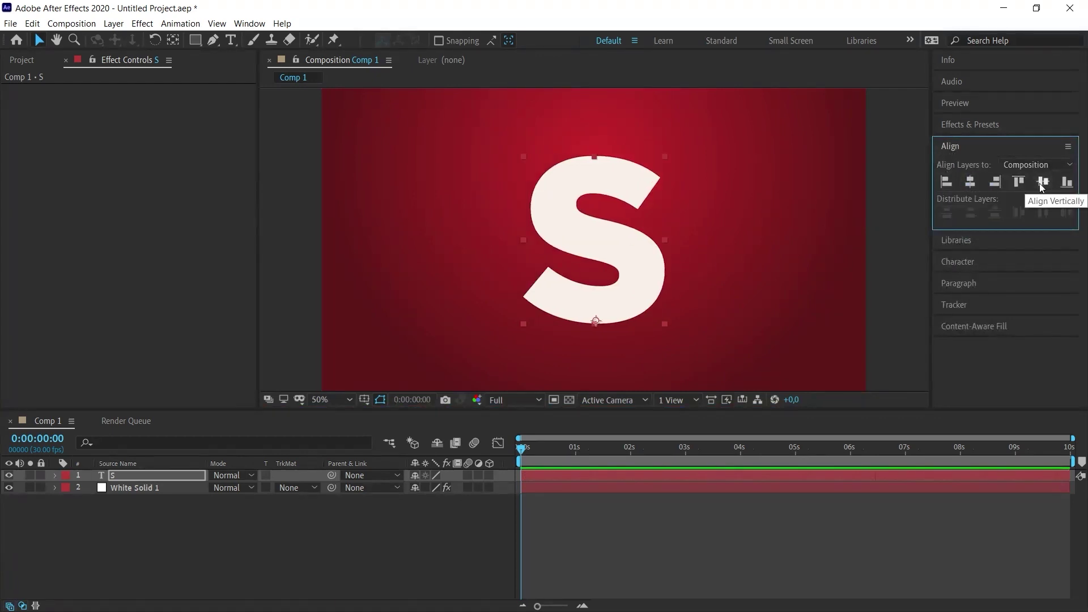
Apply a Gradient Ramp to the S fading from white to light grey CECECE.
left_click(960, 124)
double_click(999, 170)
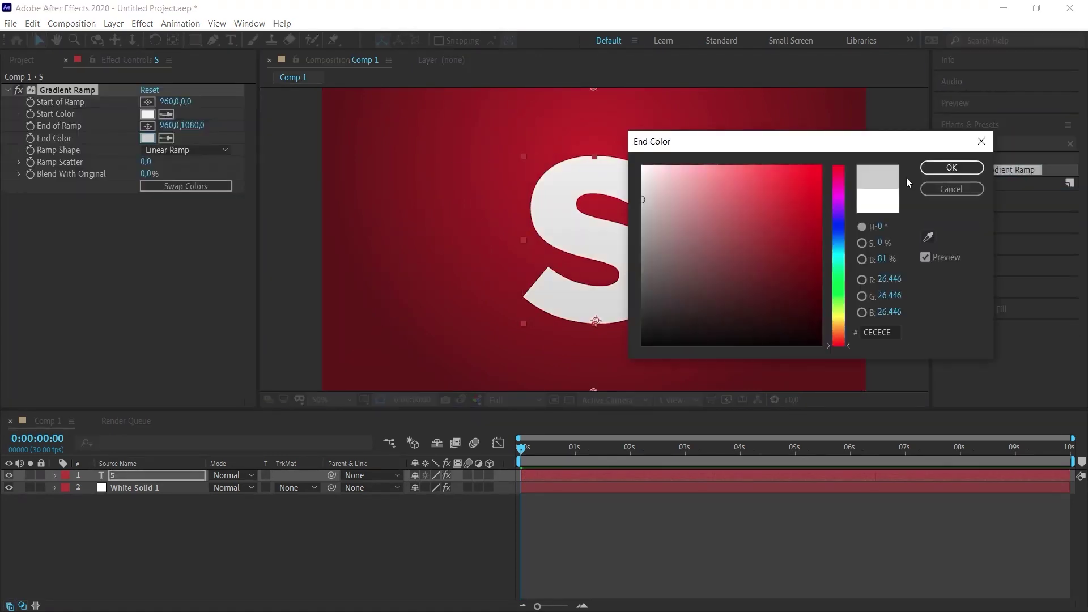
left_click(938, 172)
left_click(242, 545)
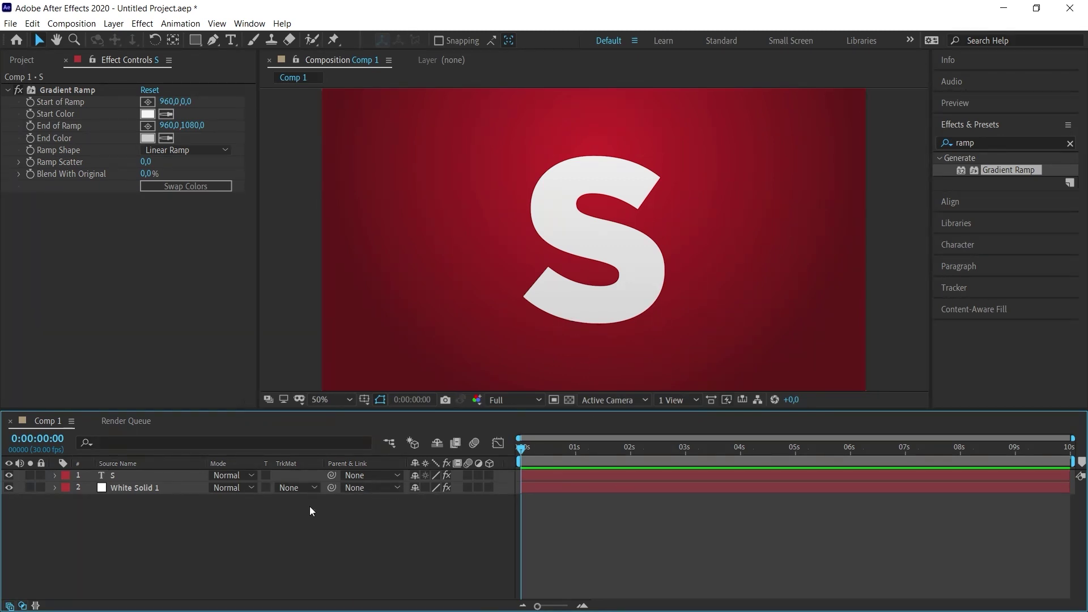
Duplicate the S layer and set the lower S's fill colour to black 000000.
left_click(119, 474)
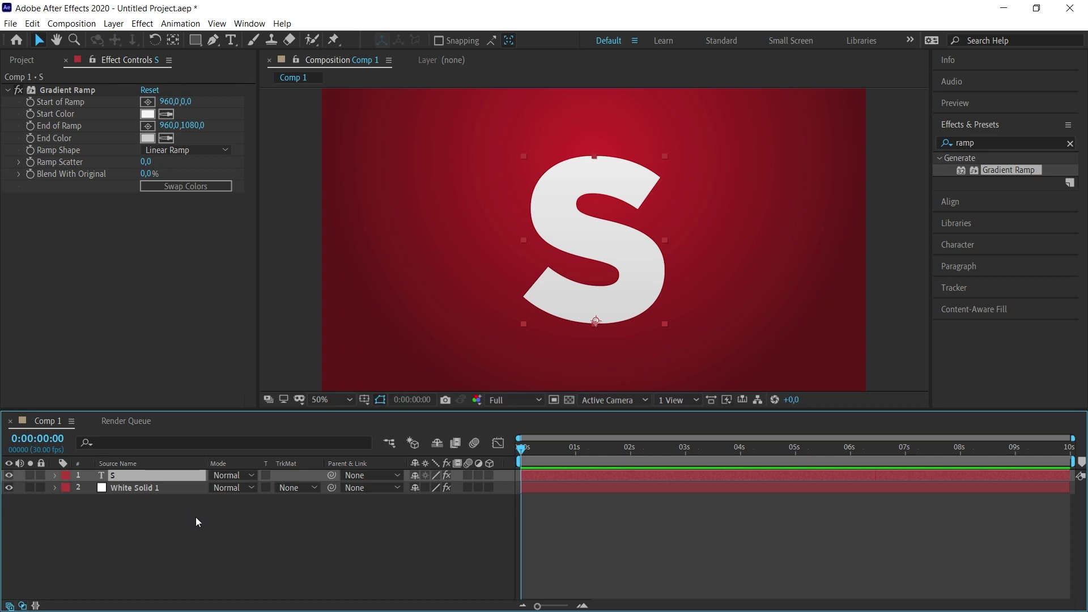
key("ctrl+d")
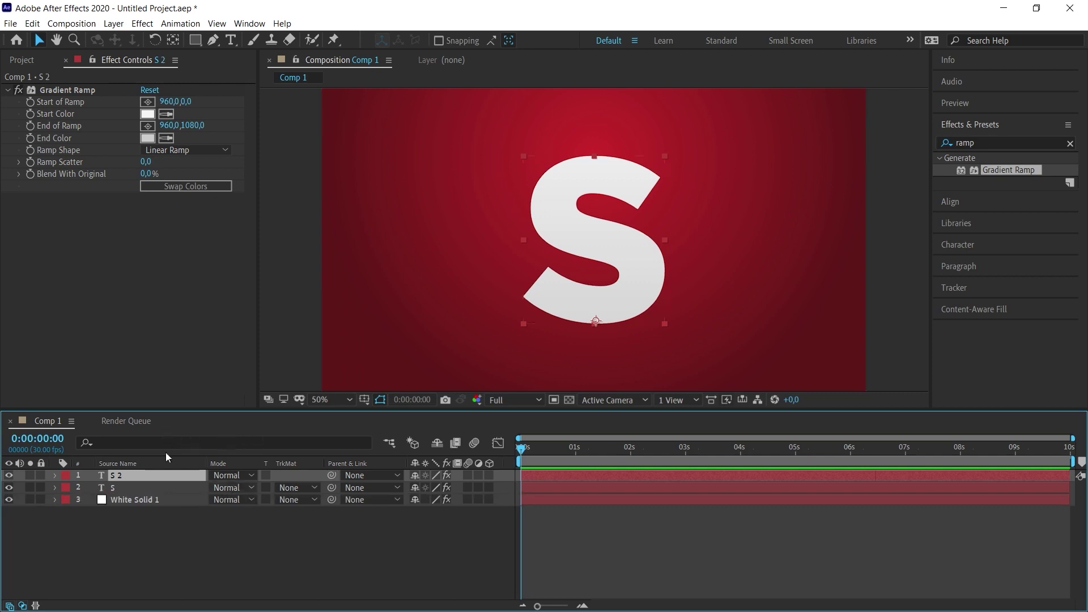
left_click(121, 489)
left_click(943, 249)
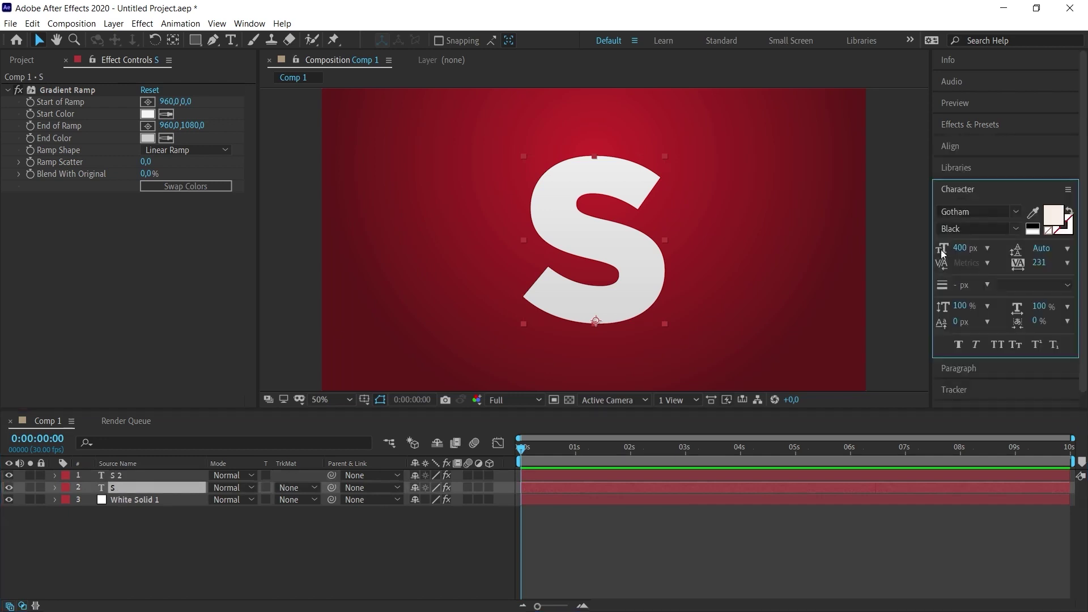
left_click(1052, 214)
type("000000")
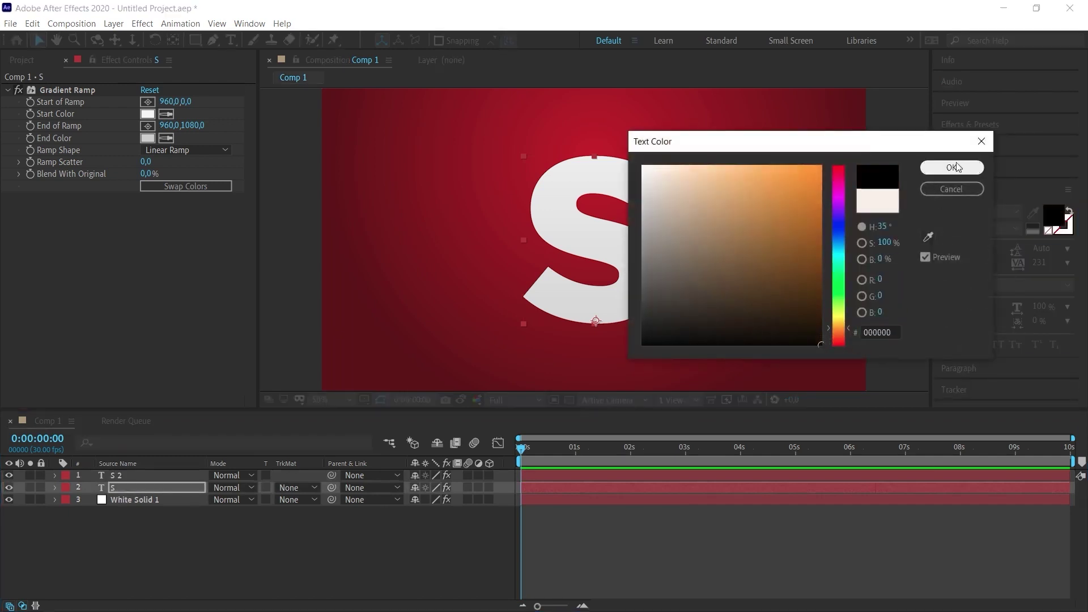
left_click(951, 167)
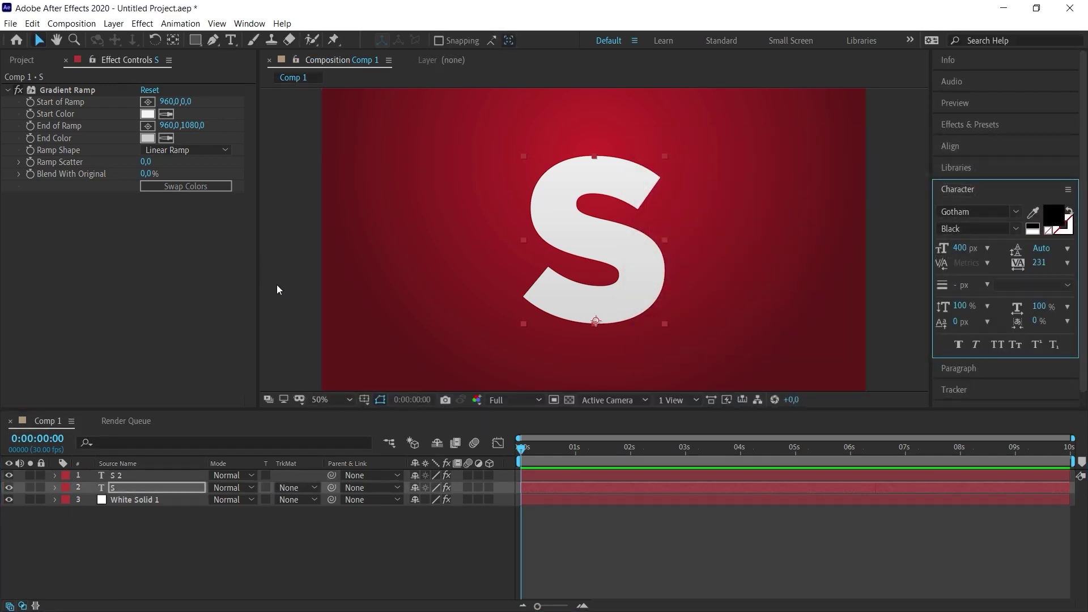
Apply CC Radial Fast Blur to the black S and delete its Gradient Ramp.
key("ctrl+5")
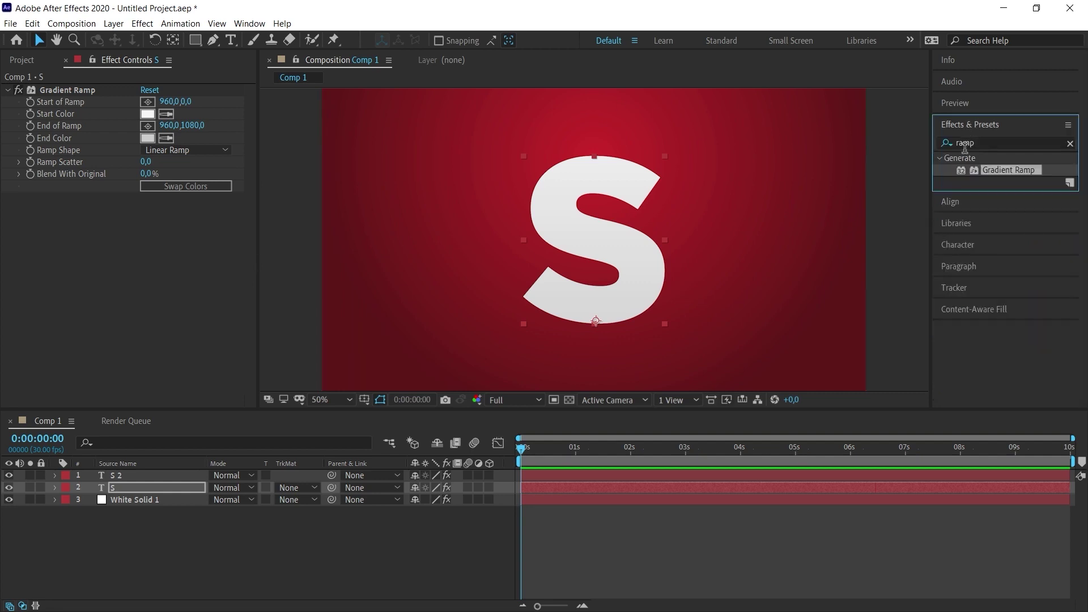
type("fast")
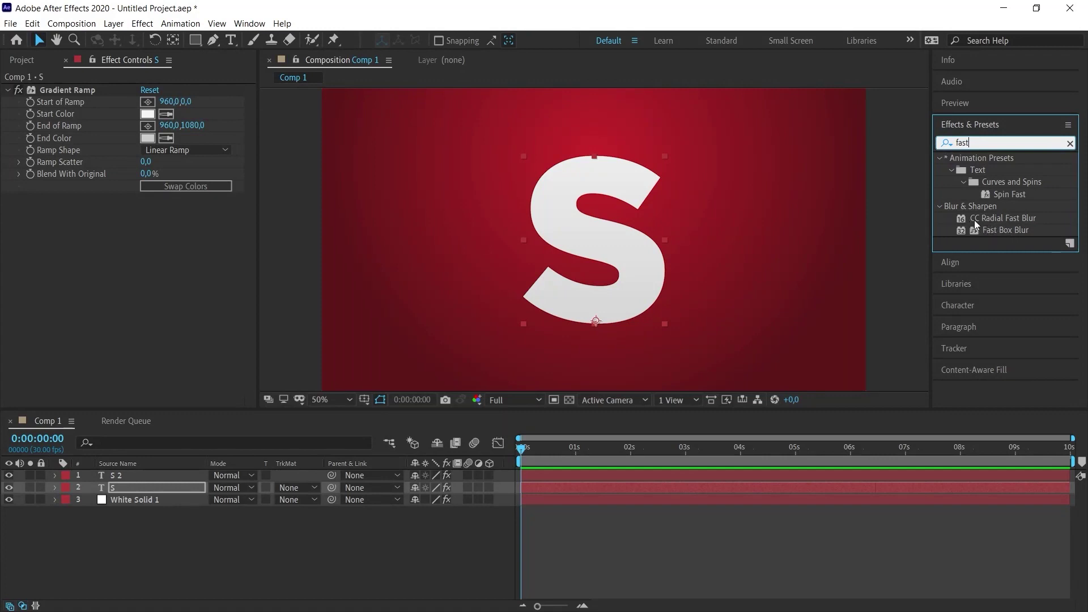
left_click_drag(995, 222, 130, 485)
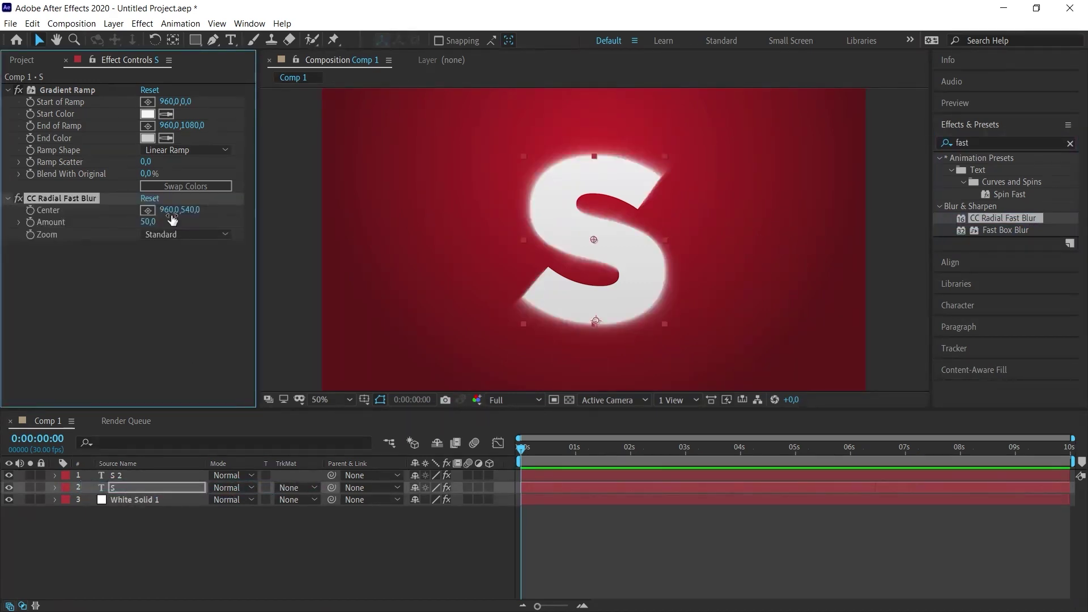
left_click(67, 90)
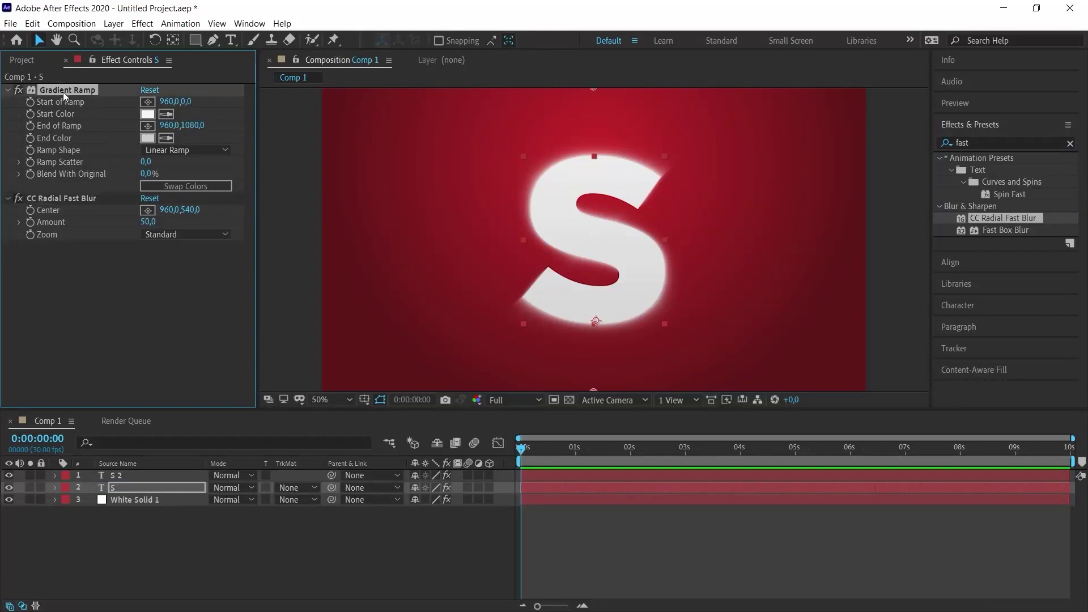
key("Delete")
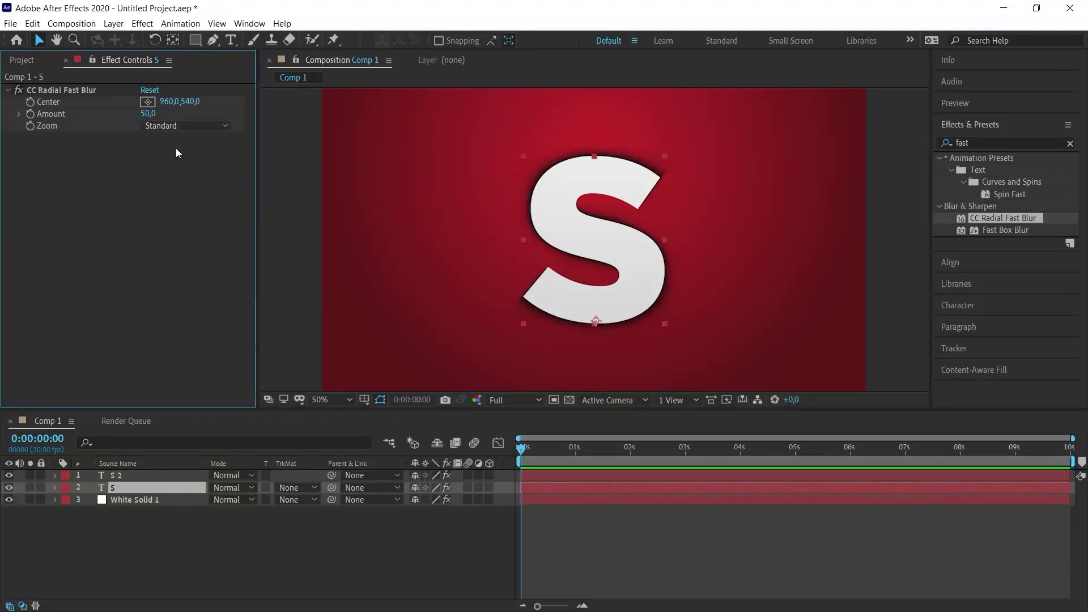
Set the black S's blur Amount to 95, Center to -86,206, and keyframe Center.
left_click(143, 103)
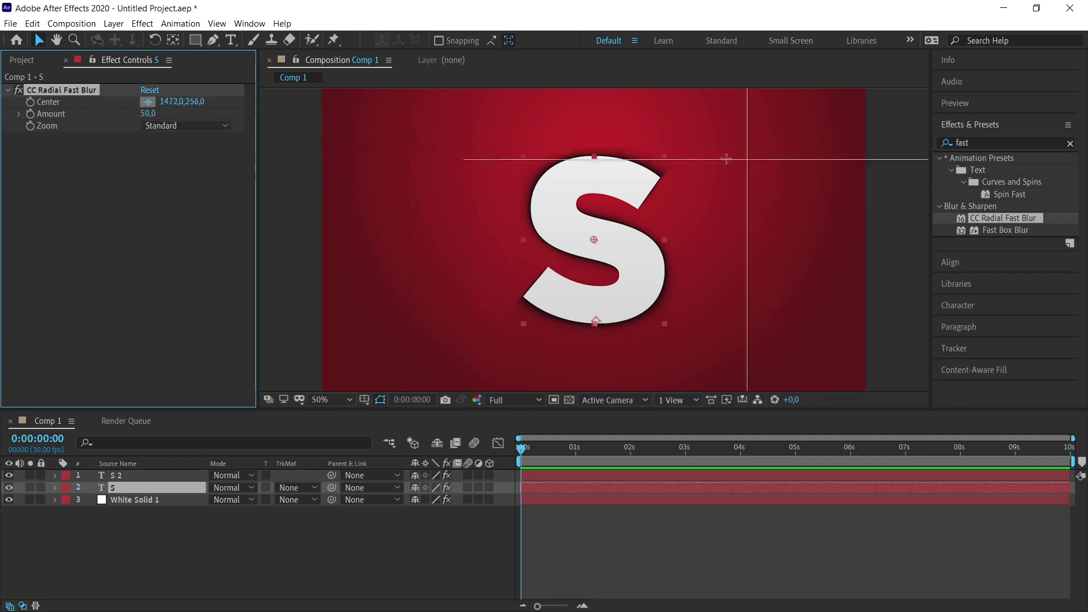
left_click(782, 155)
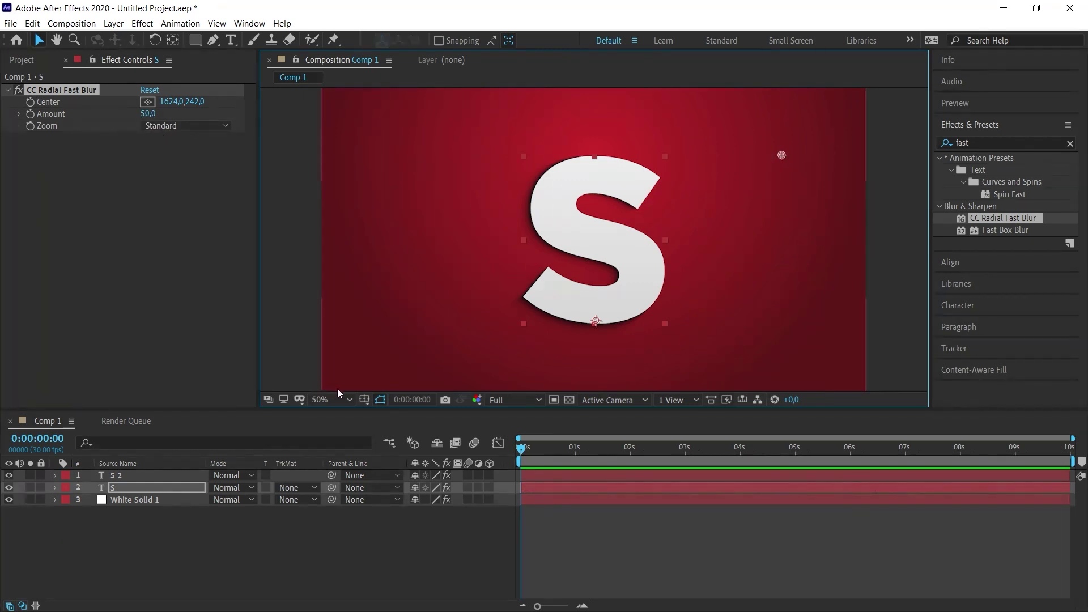
left_click_drag(147, 113, 184, 116)
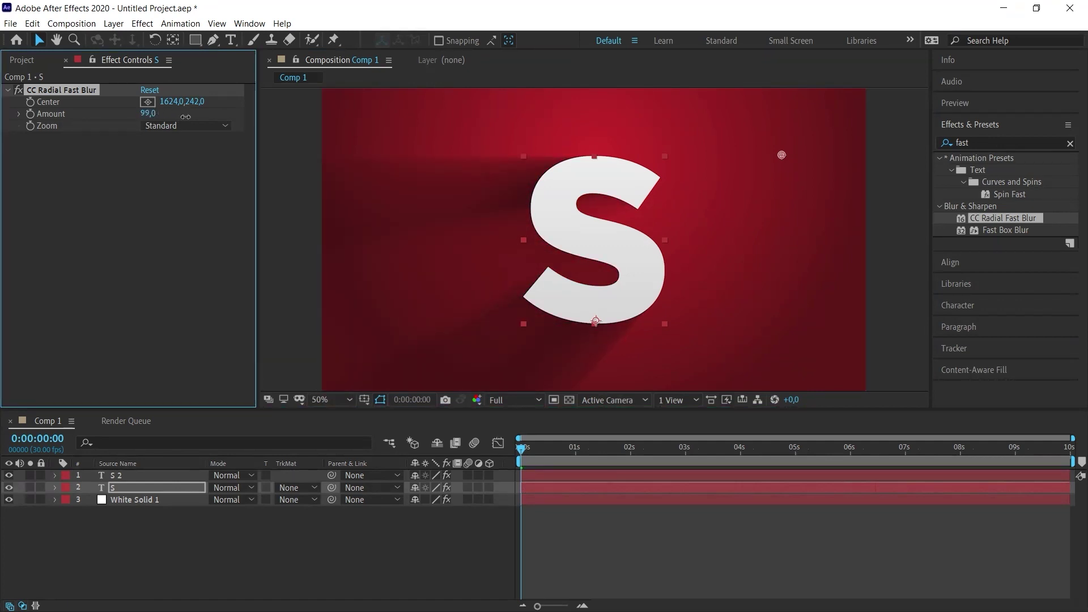
left_click(173, 102)
key("Up")
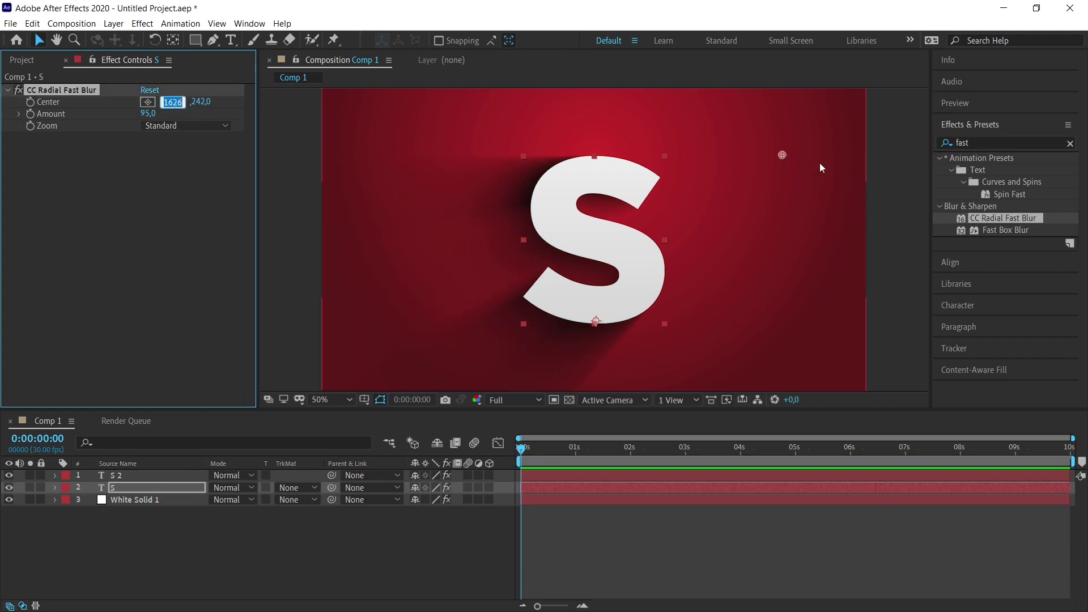
mouse_move(780, 154)
left_mouse_down()
mouse_move(429, 142)
mouse_move(794, 145)
mouse_move(288, 133)
mouse_move(738, 120)
mouse_move(890, 157)
mouse_move(893, 146)
mouse_move(454, 163)
mouse_move(296, 157)
mouse_move(297, 144)
left_mouse_up()
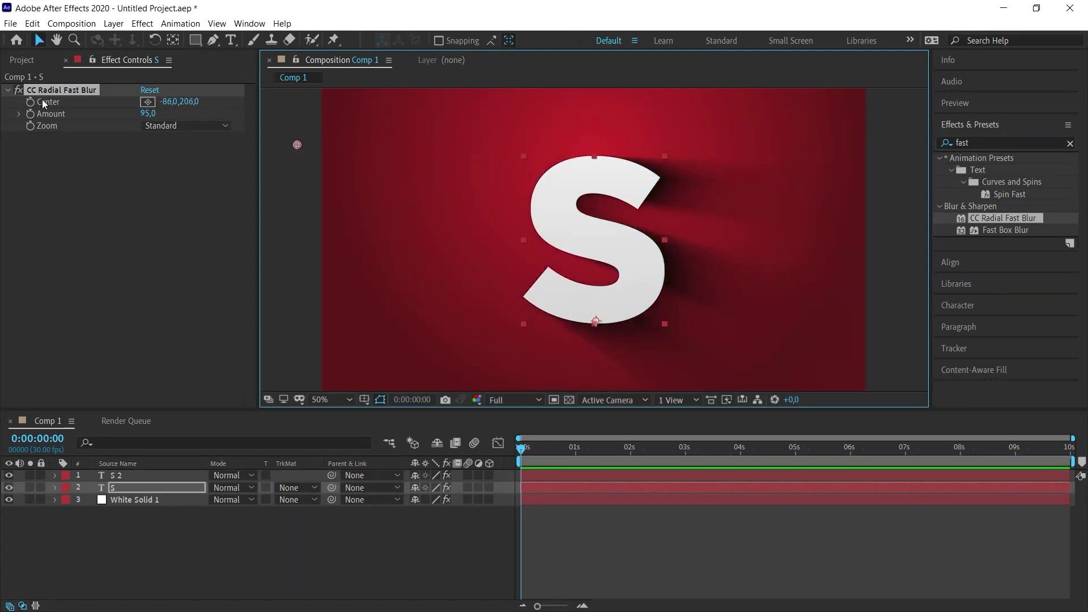
left_click(30, 102)
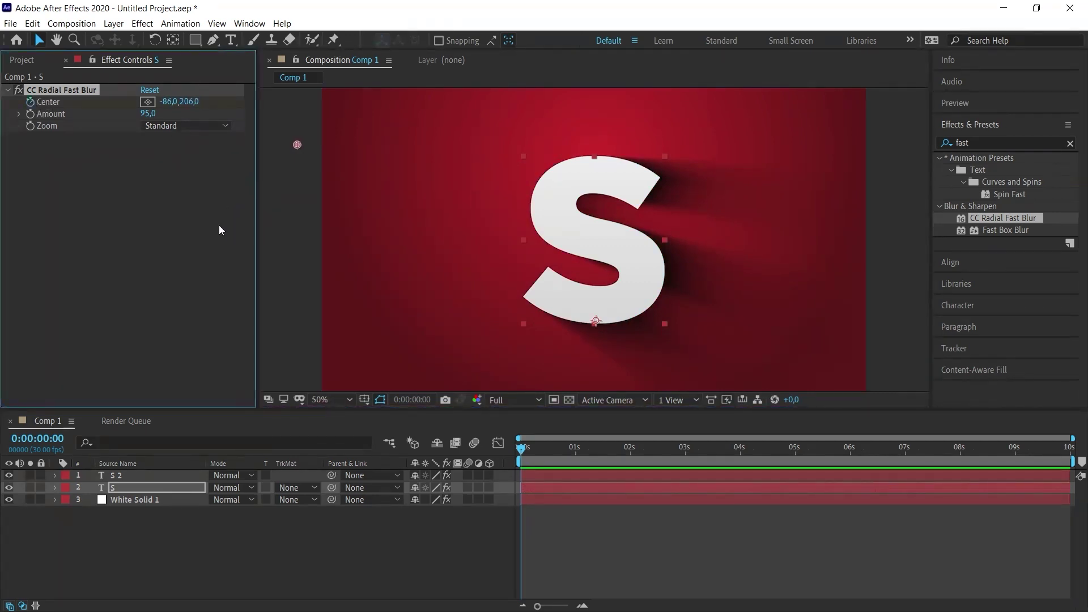
At 0:00:02:20, move the blur Center to 1986,227 to add a second keyframe.
double_click(139, 491)
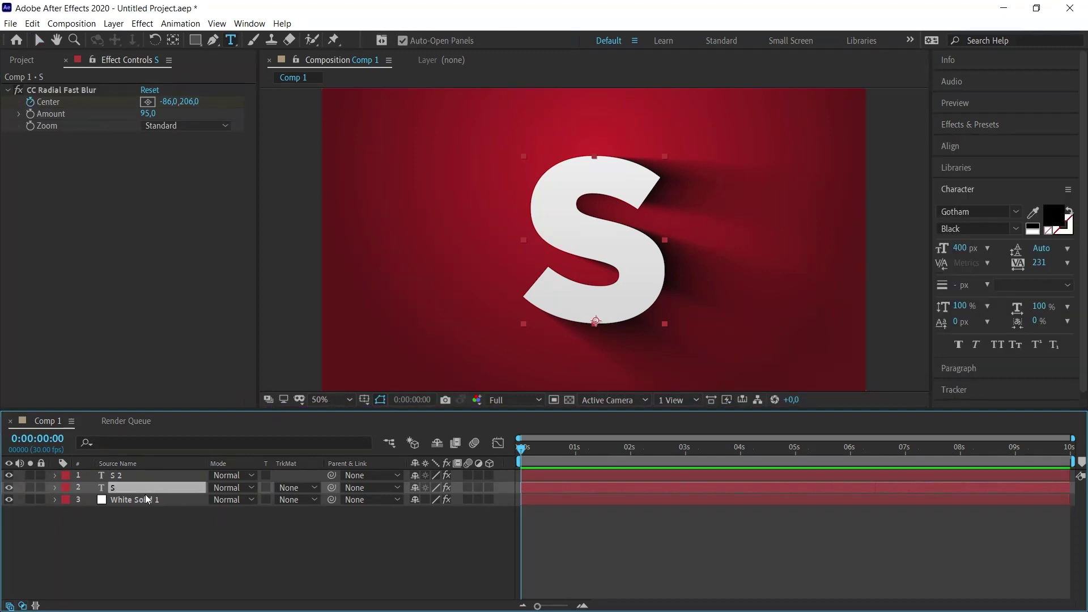
key("u")
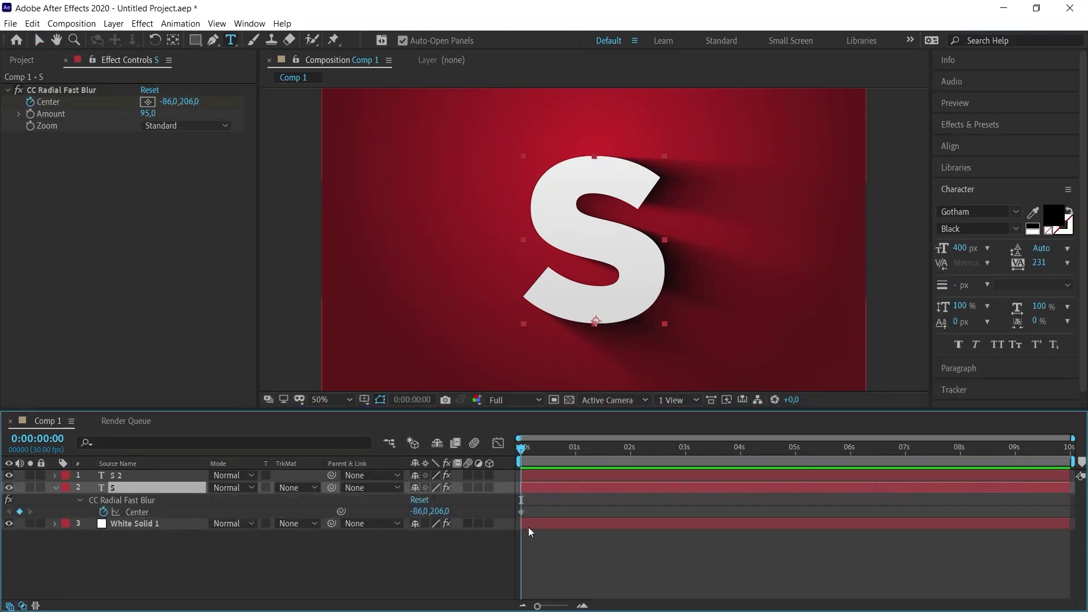
left_click_drag(583, 448, 667, 451)
key("v")
left_click(122, 500)
left_click_drag(302, 144, 885, 151)
Scrub the timeline from the start to preview the shadow sweeping across.
left_click(556, 450)
left_click_drag(555, 452, 497, 451)
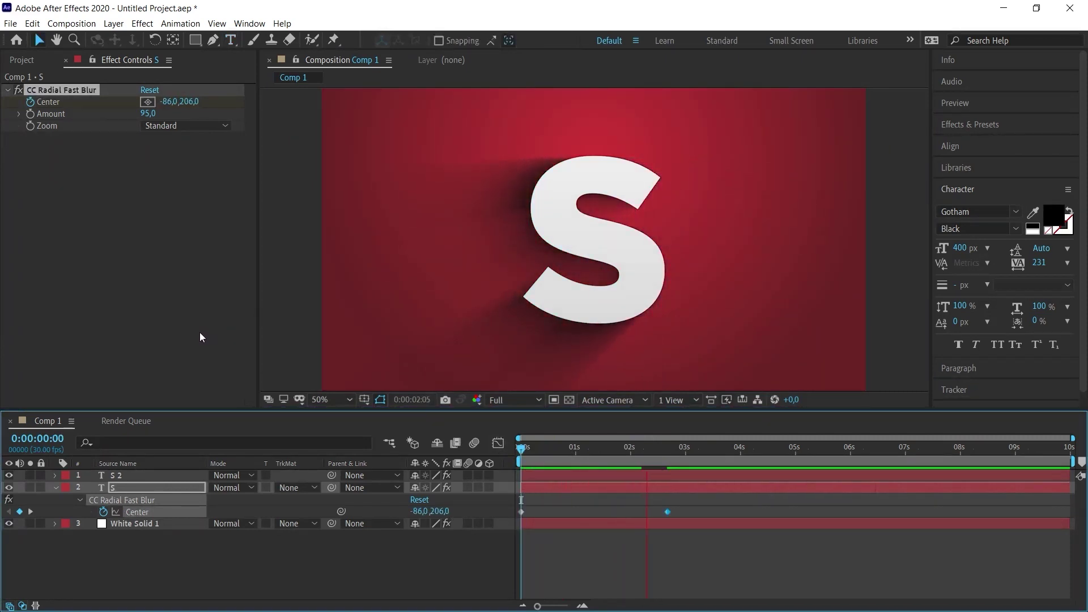
left_click_drag(521, 449, 636, 447)
Select both S layers and align them to the composition's vertical center.
key("Home")
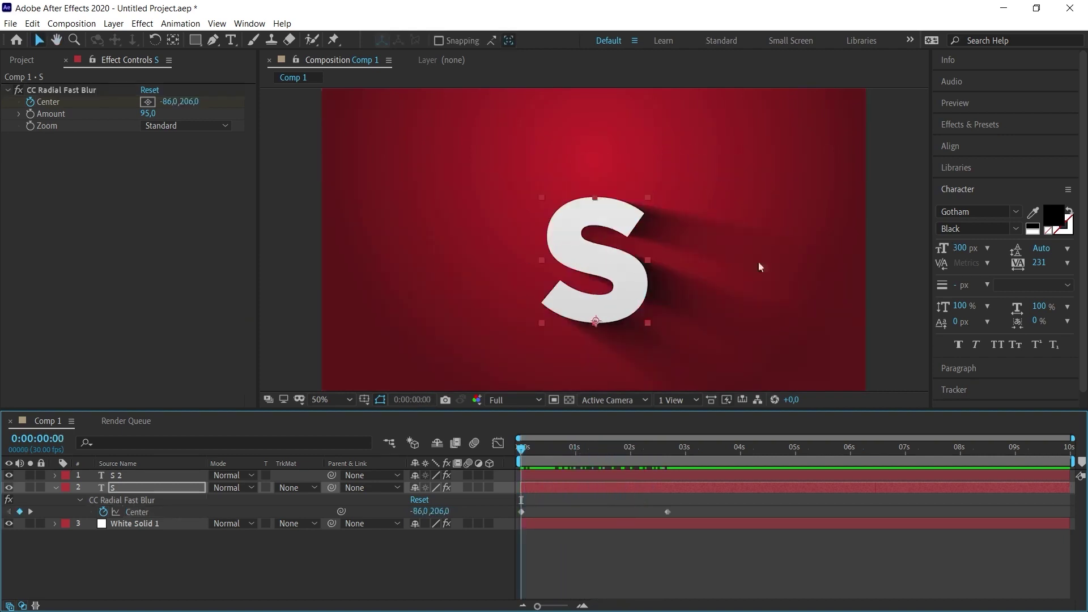
left_click(964, 147)
key("ctrl+Up")
left_click(1042, 181)
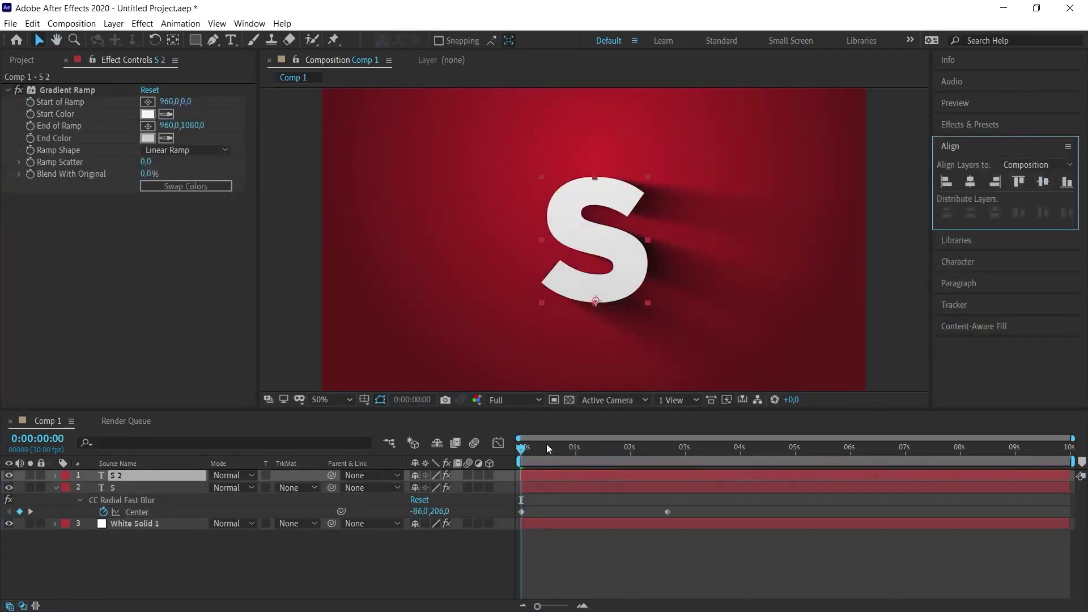
Scrub and preview the shadow animation from the start, then reselect the blurred S layer.
left_click_drag(548, 448, 625, 453)
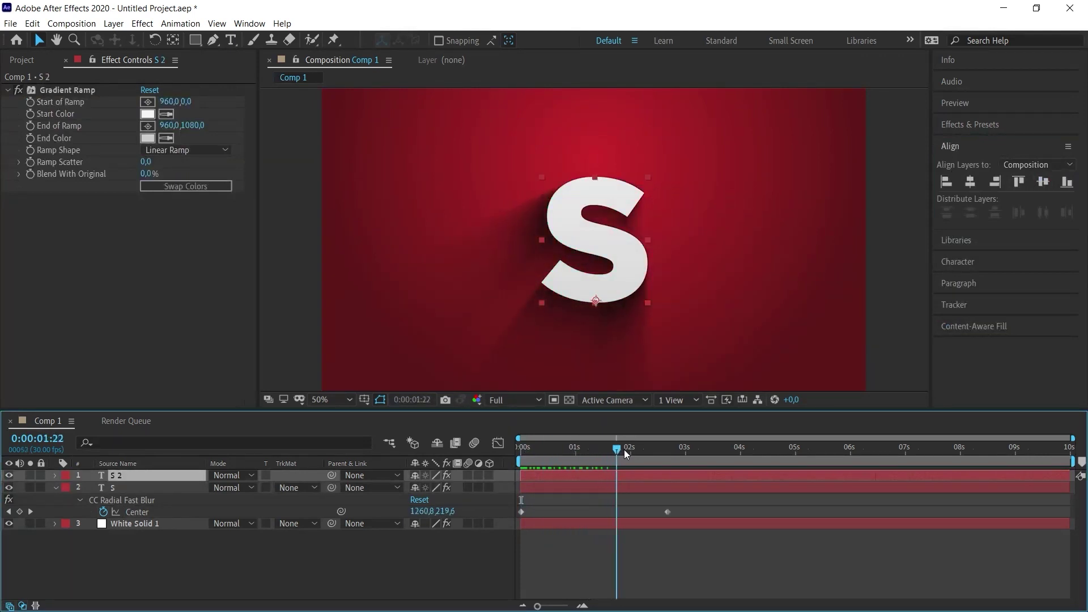
left_click(878, 359)
key("Home")
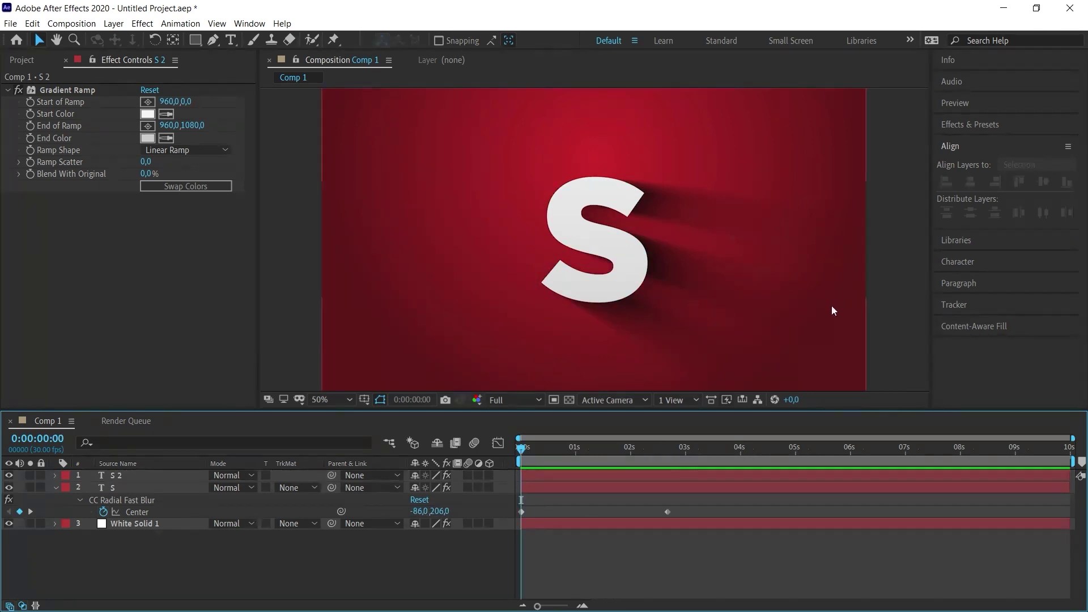
left_click(148, 501)
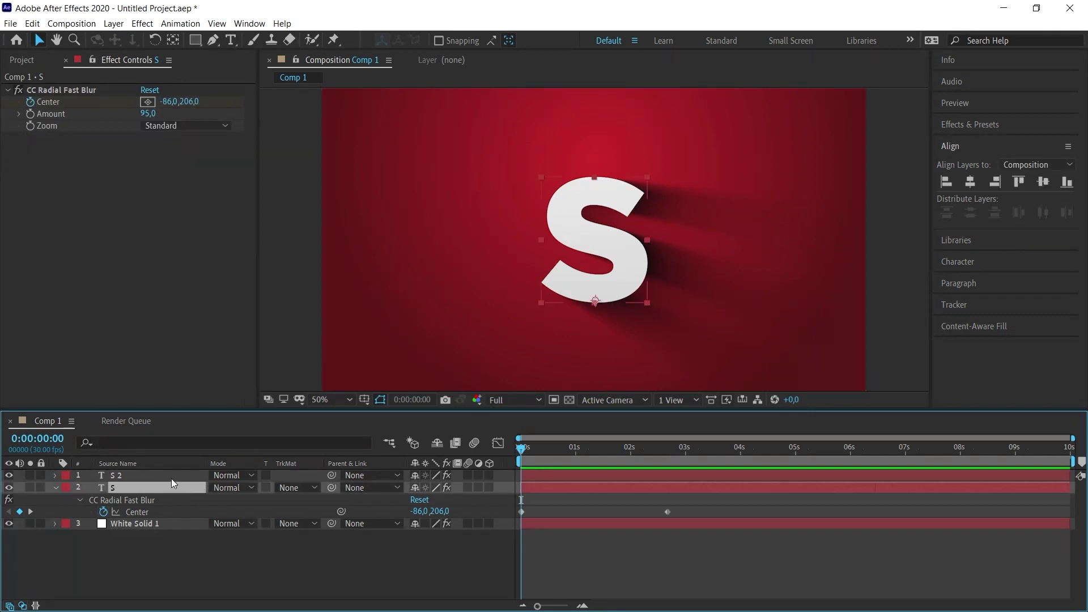
Keyframe the S layer's Opacity at 0% at the start of the timeline.
key("t")
left_click(90, 500)
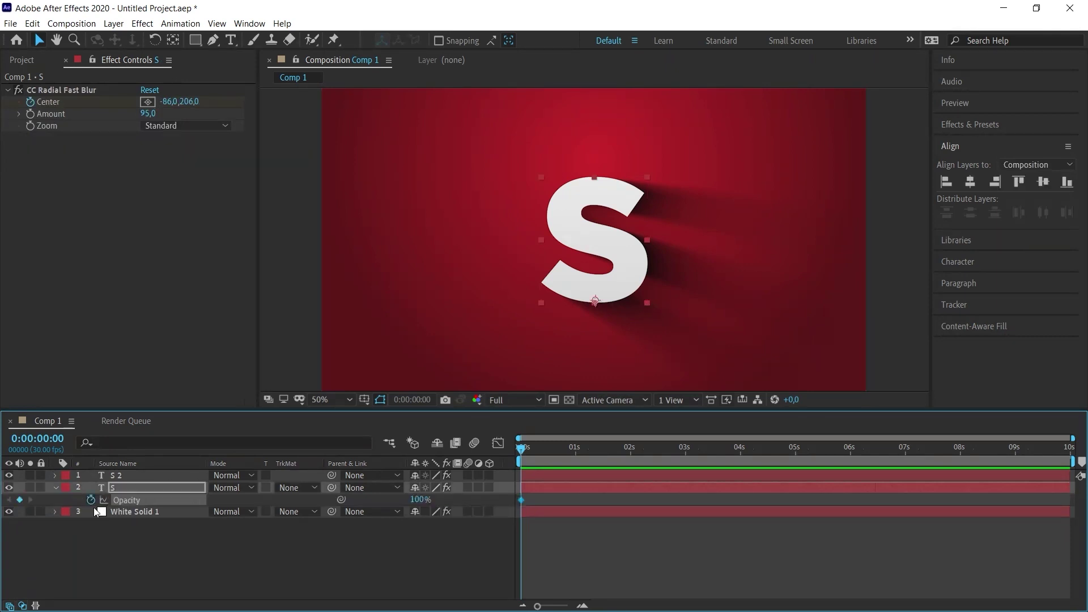
left_click(419, 499)
type("0")
key("Return")
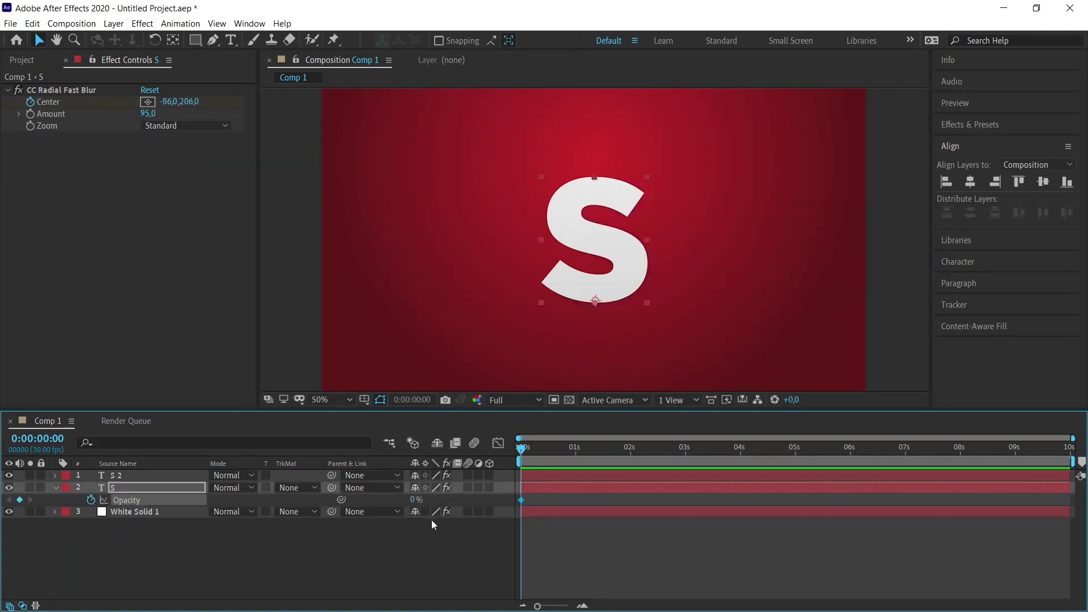
Add a 100% Opacity keyframe at about 0:08.
left_click_drag(522, 447, 536, 448)
left_click(413, 499)
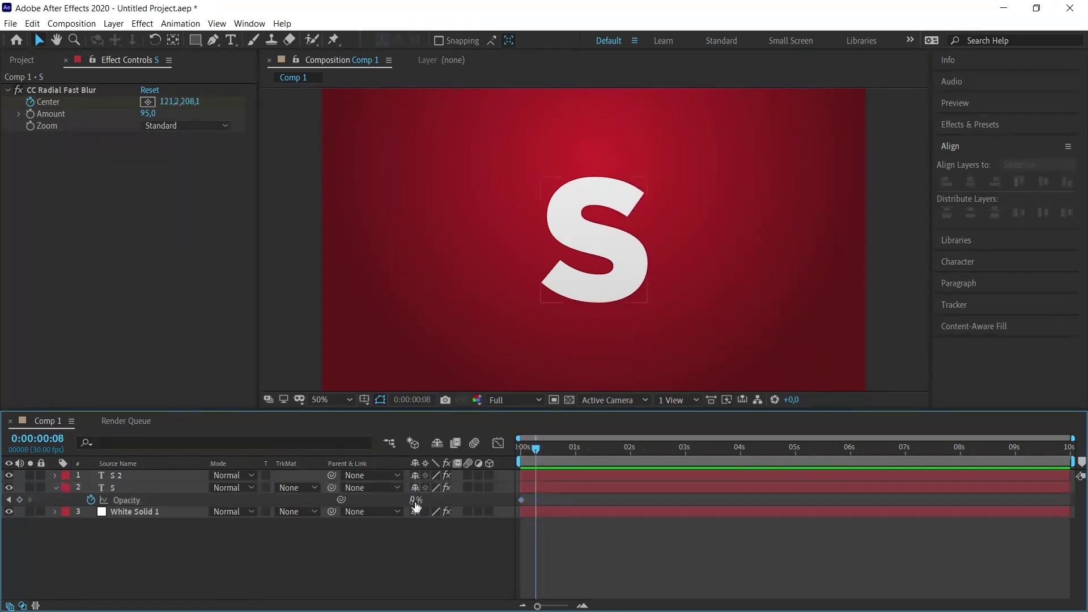
type("100")
key("Return")
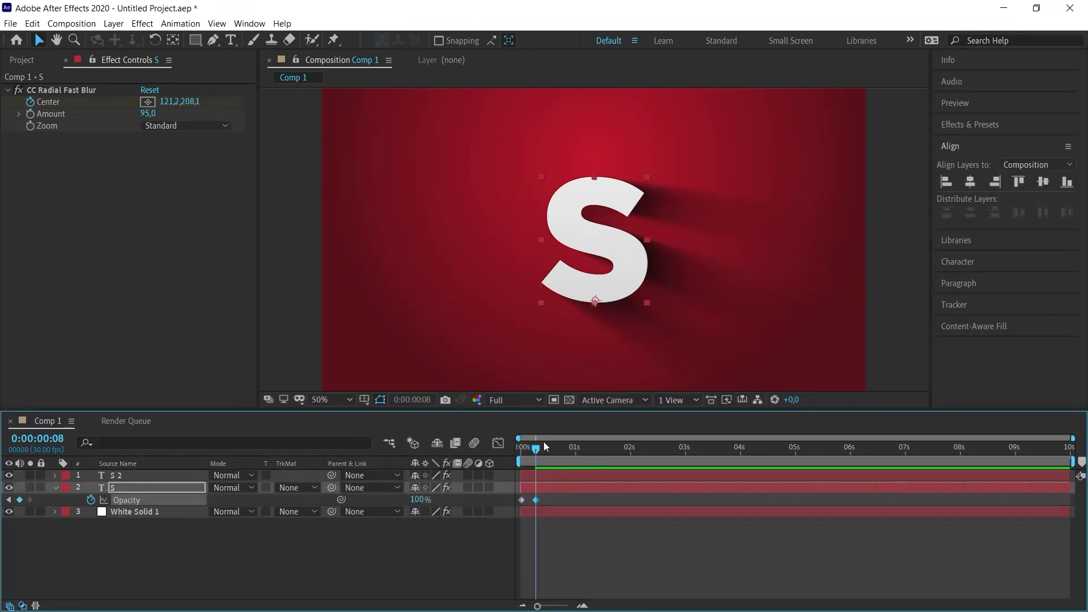
Preview the fade-in, push the 100% keyframe to about 0:20, and show all keyframes.
key("Home")
key("space")
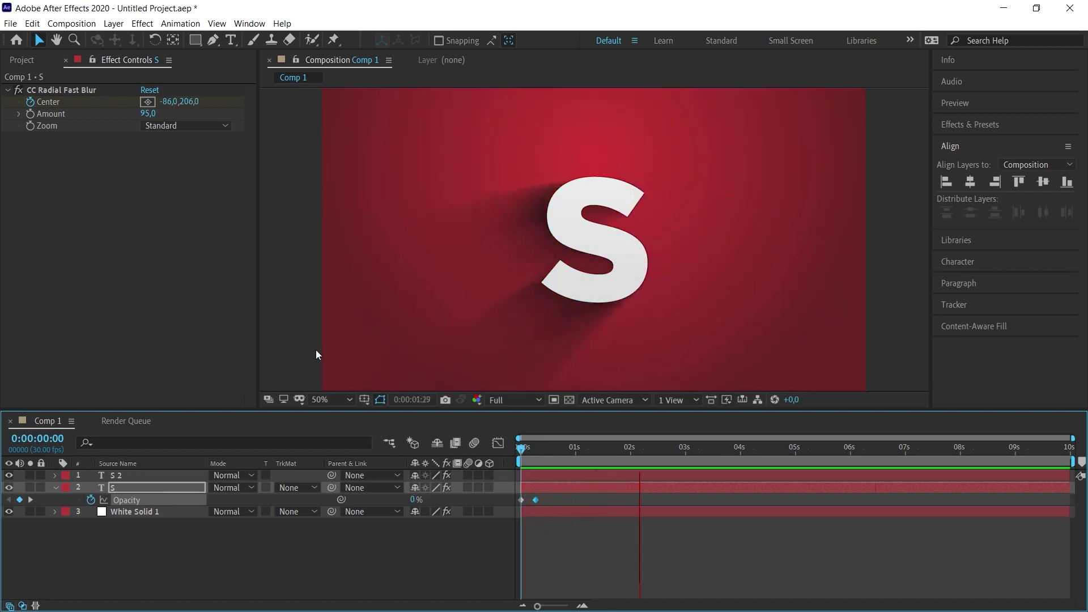
key("space")
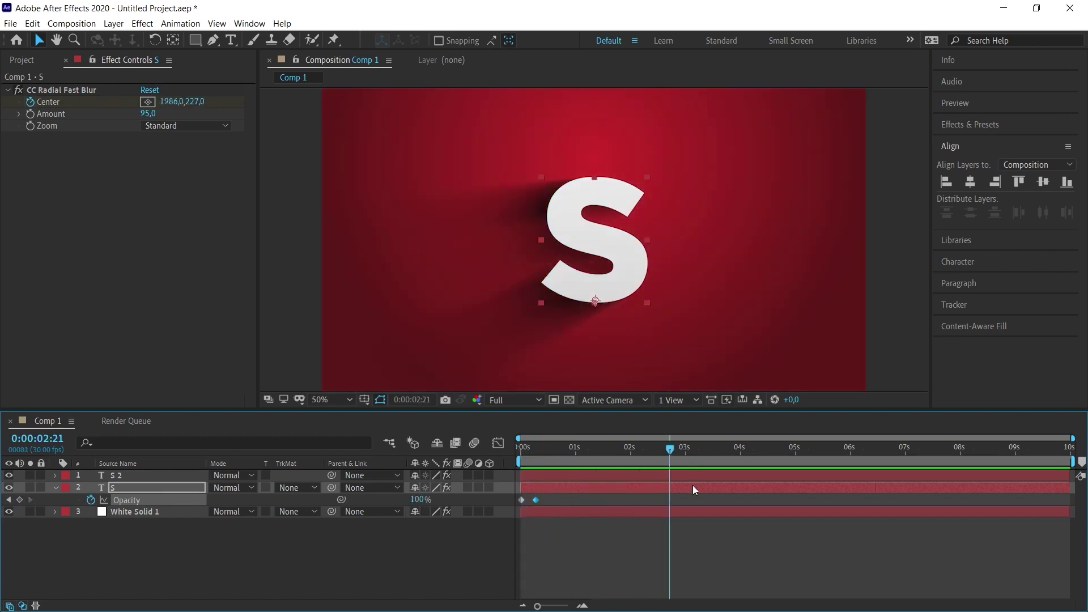
key("ctrl+z")
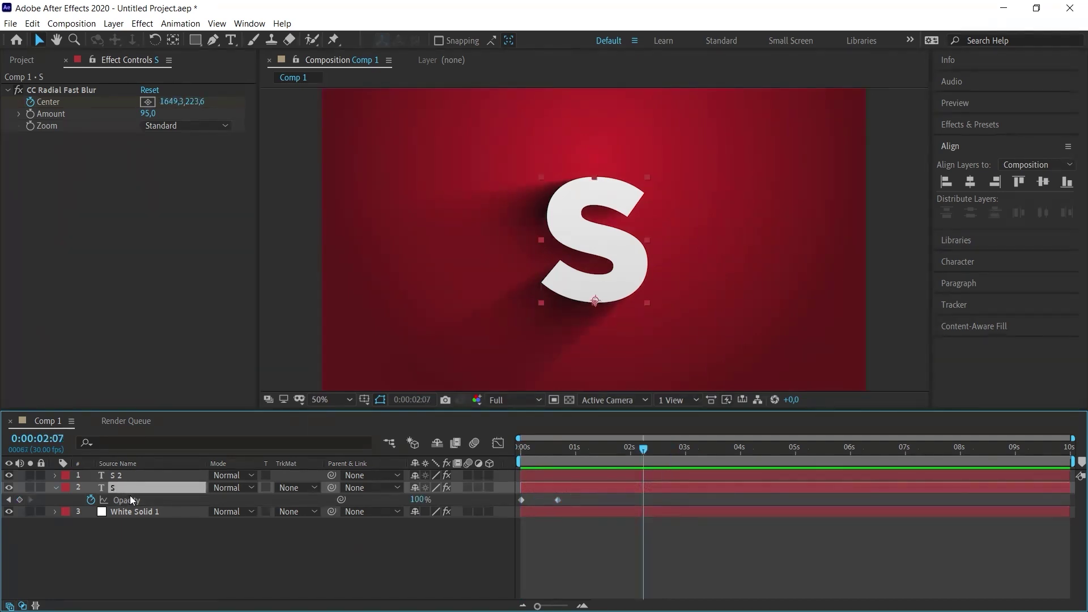
key("u")
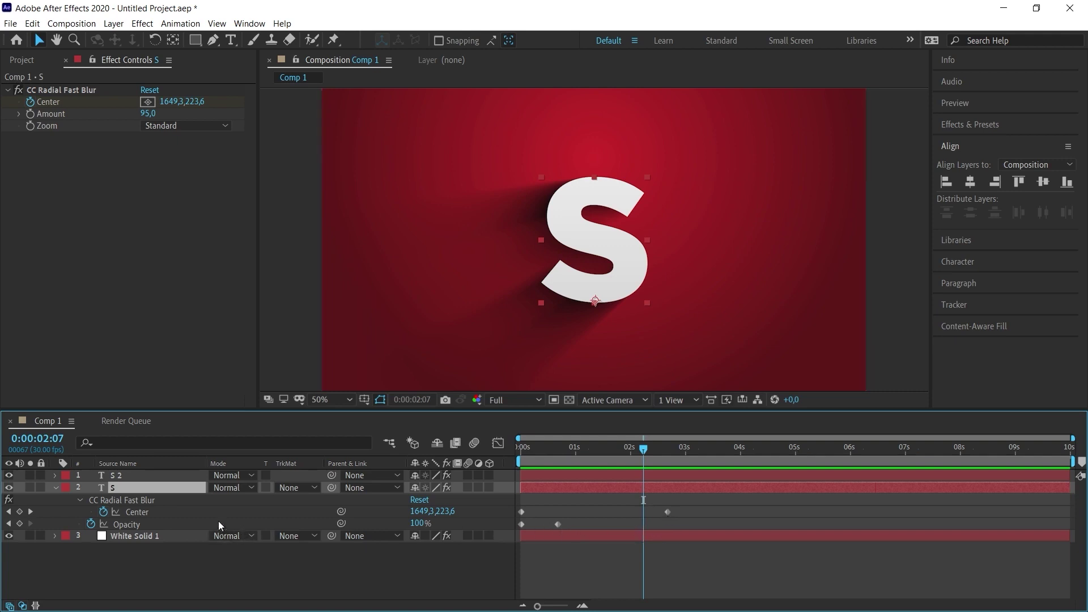
Paste a copy of the 0% Opacity keyframe at 2:20.
key("k")
left_click(521, 524)
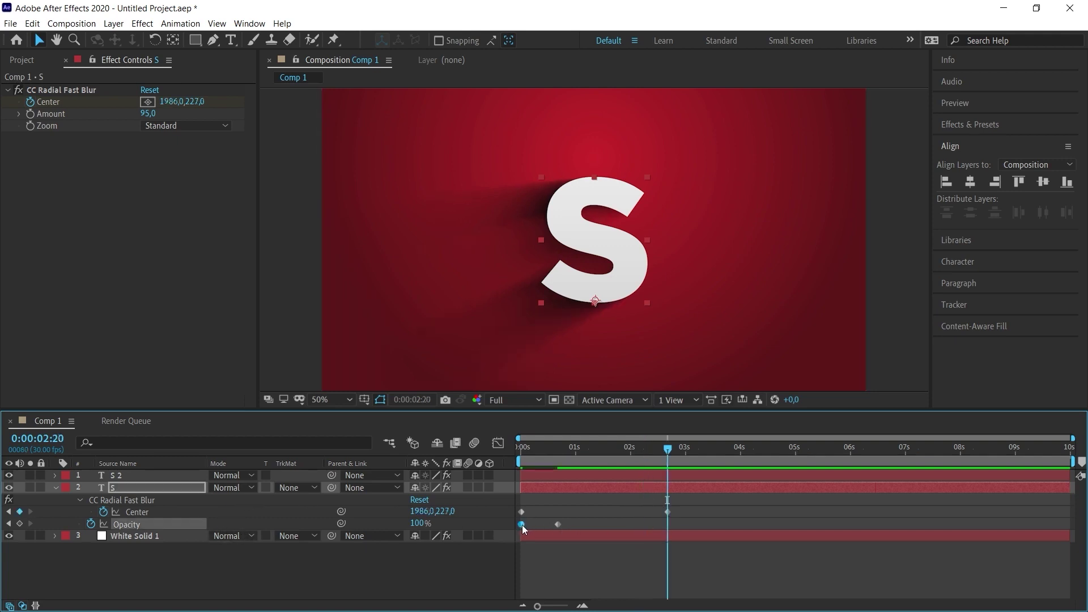
key("ctrl+v")
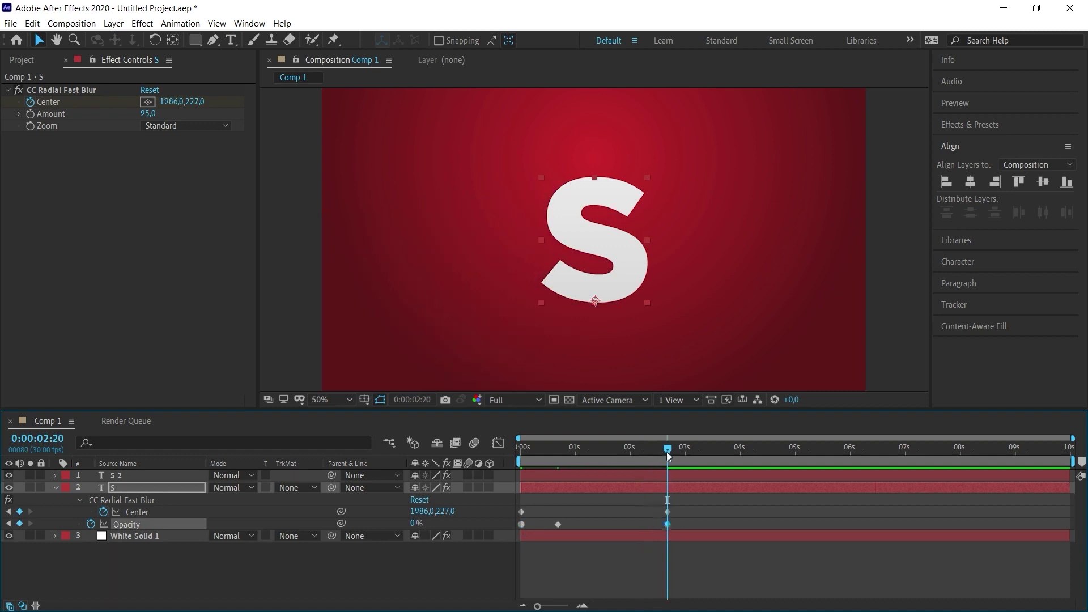
Paste a copy of the 100% Opacity keyframe at 2:01.
left_click_drag(668, 449, 632, 450)
left_click(558, 524)
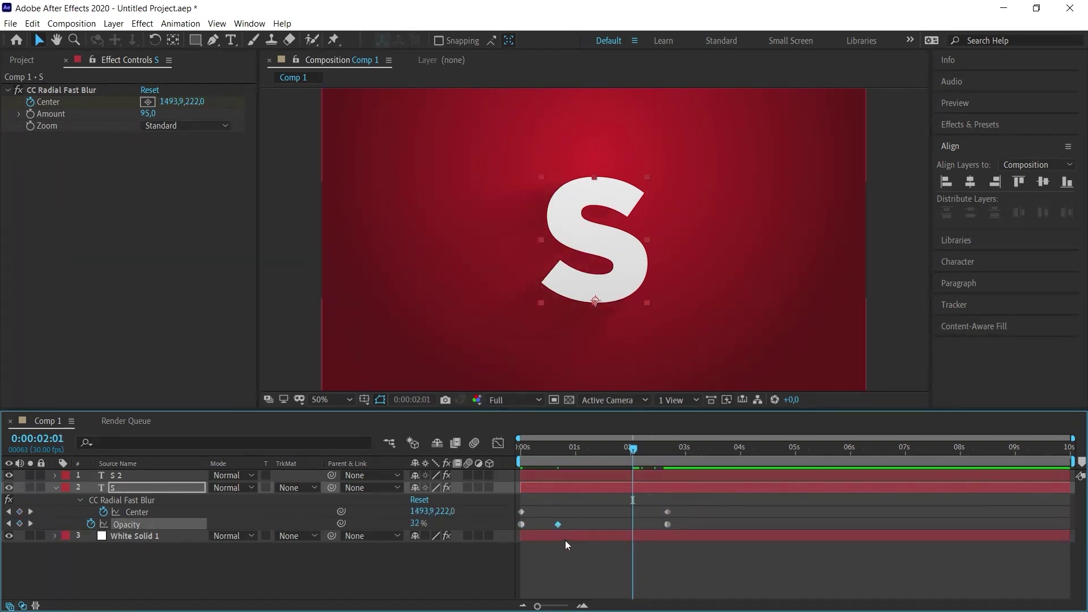
key("ctrl+v")
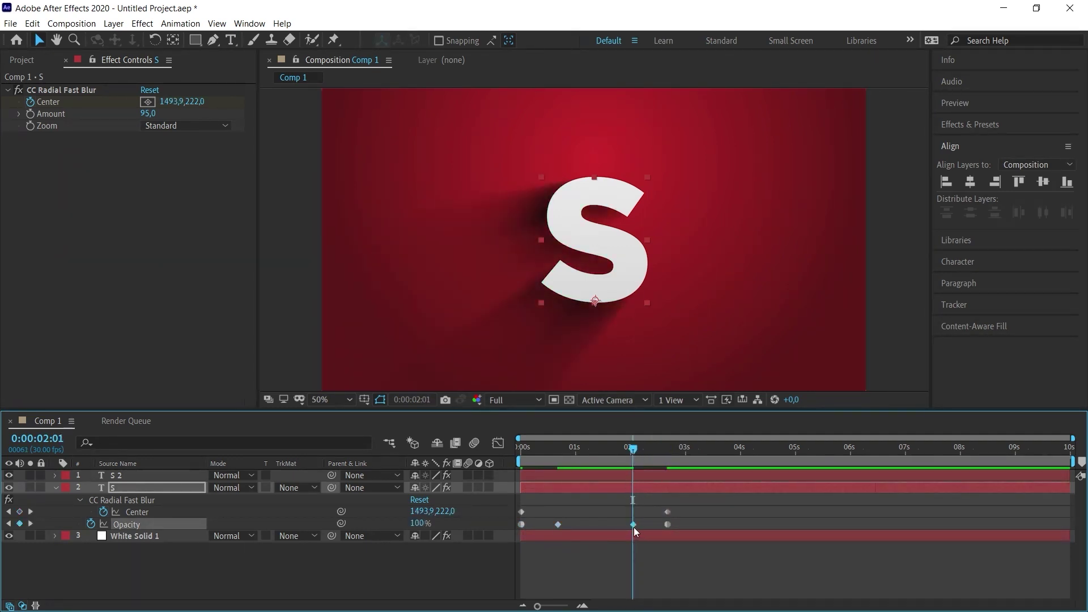
left_click_drag(633, 449, 457, 465)
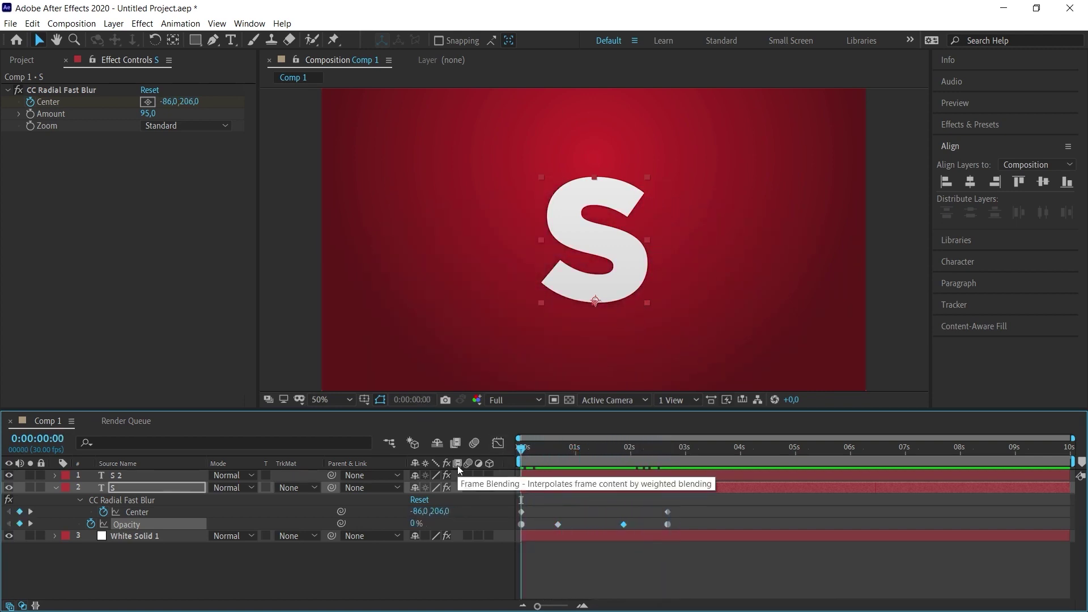